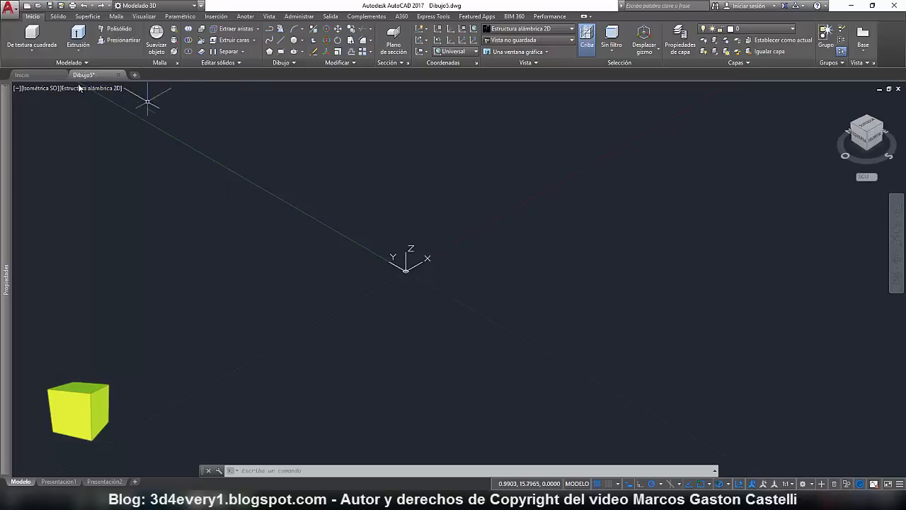
Draw a long solid box with its base around the origin, elongated along the X axis and about 3.5 units high.
click(31, 31)
click(250, 309)
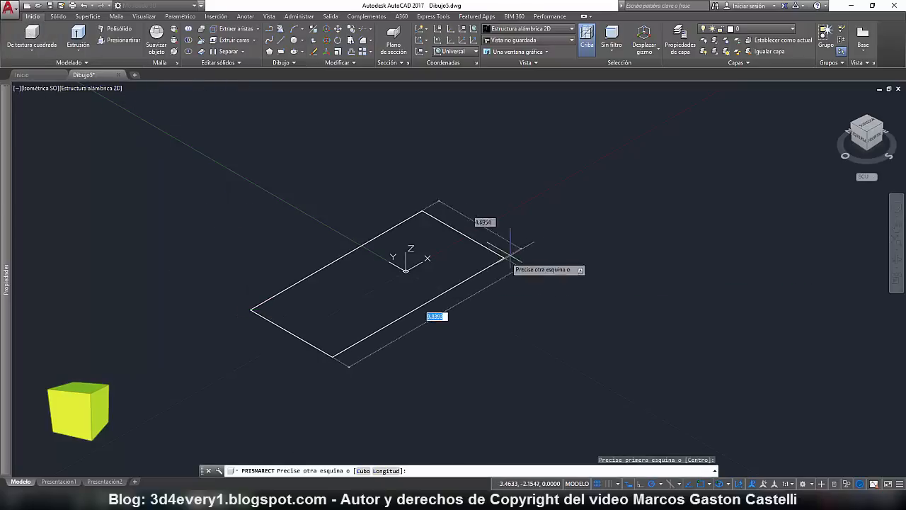
click(552, 218)
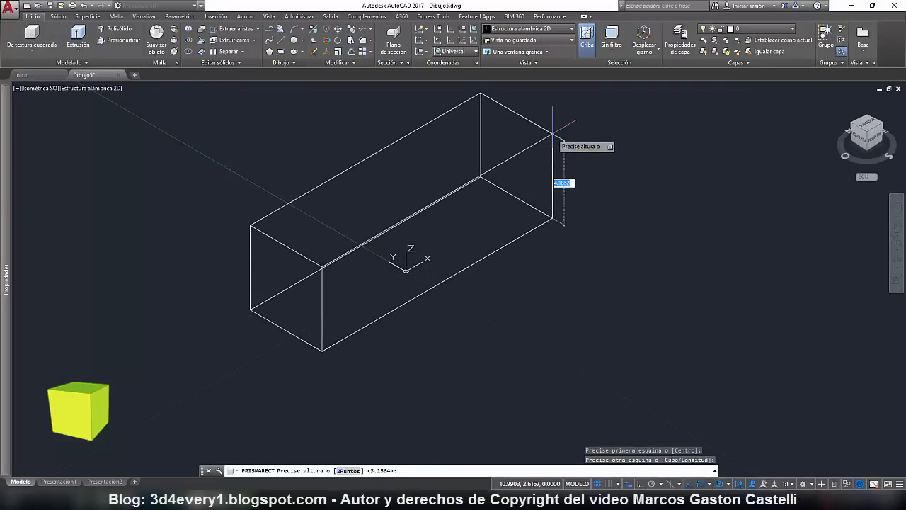
click(567, 145)
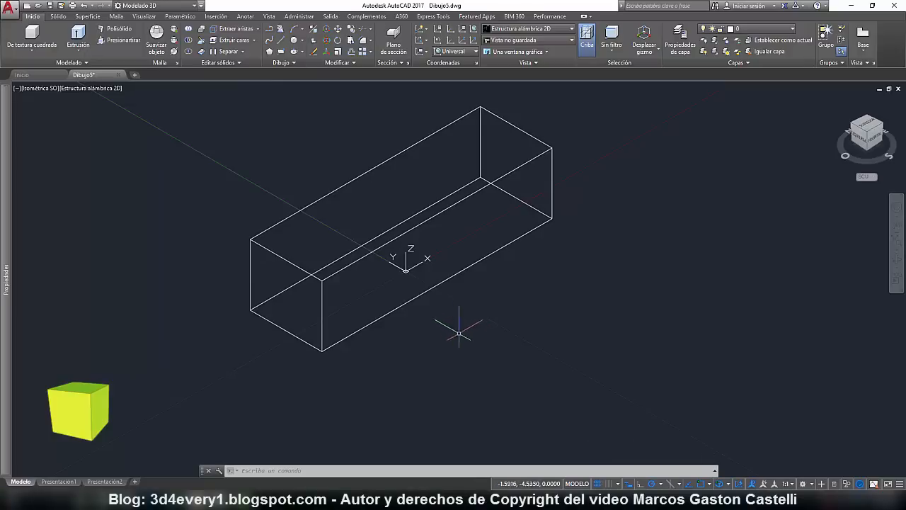
Draw a second, taller solid box elongated along the Y axis so that it crosses the middle of the first box.
click(37, 44)
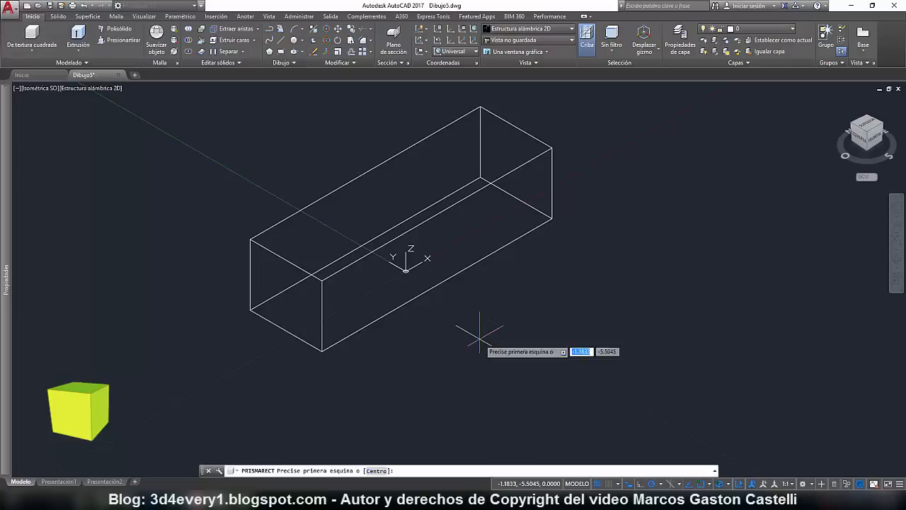
click(459, 336)
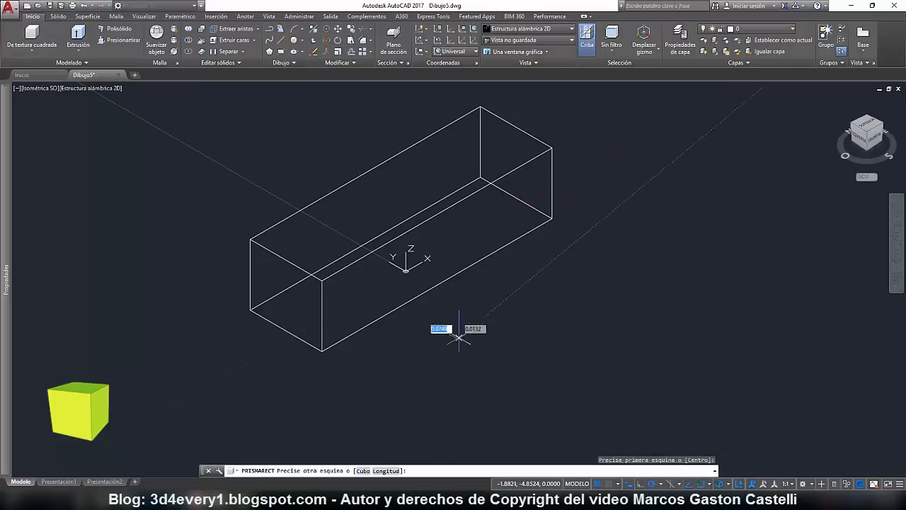
click(327, 151)
scroll(303, 138, down, 5)
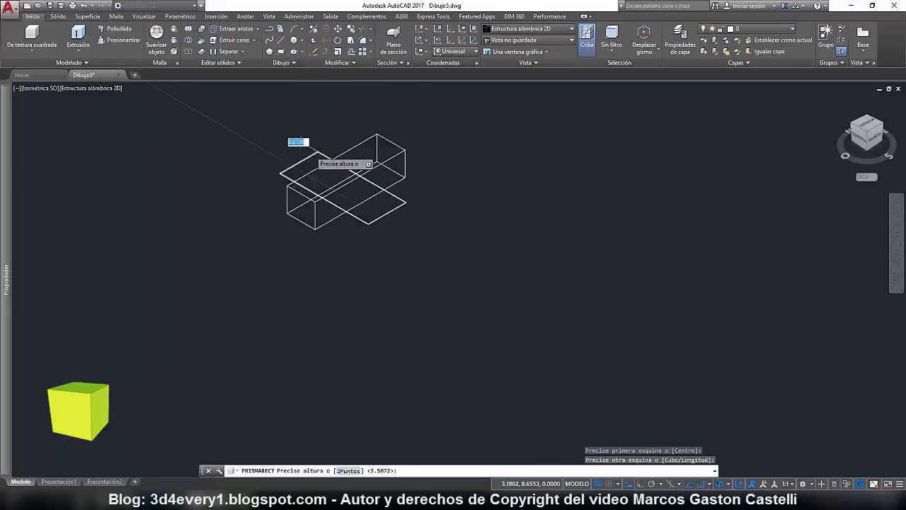
click(301, 137)
scroll(335, 221, up, 4)
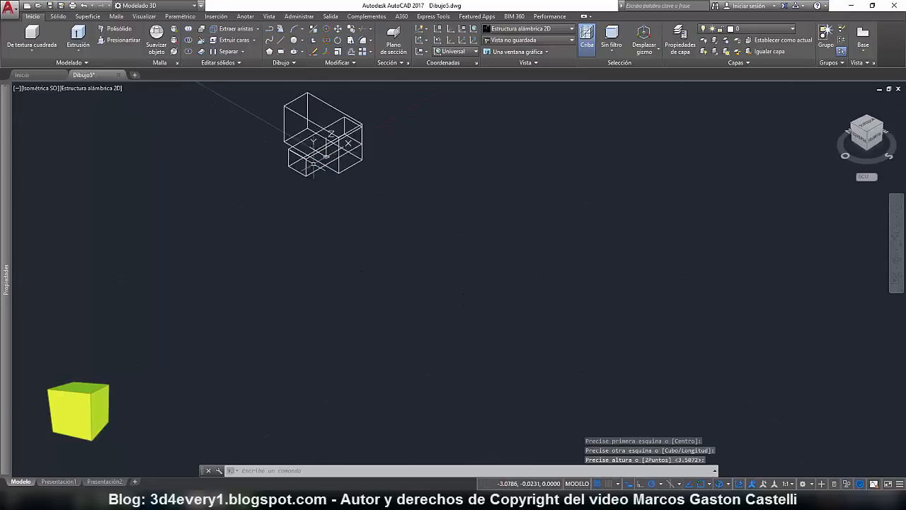
shift+middle_drag(328, 215, 376, 373)
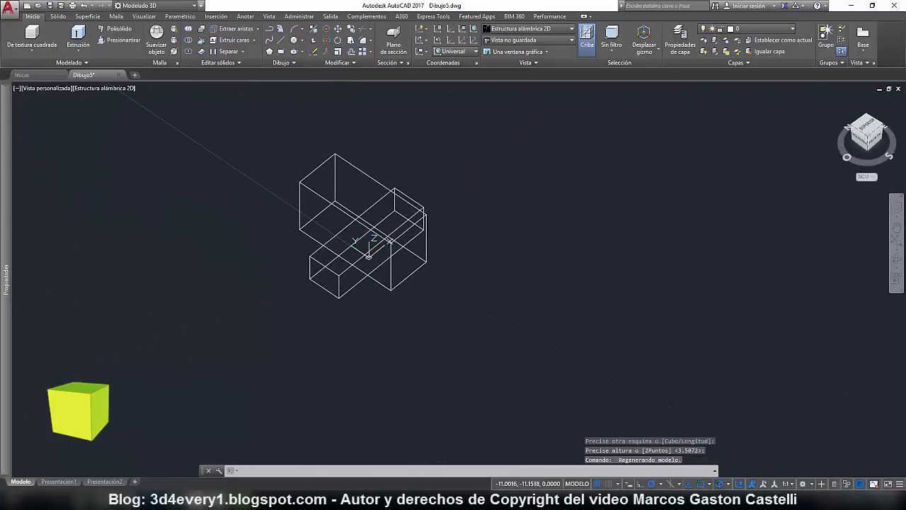
Set the visual style to Tonos de gris (shades of gray) and orbit to view the crossing boxes.
click(113, 88)
click(140, 175)
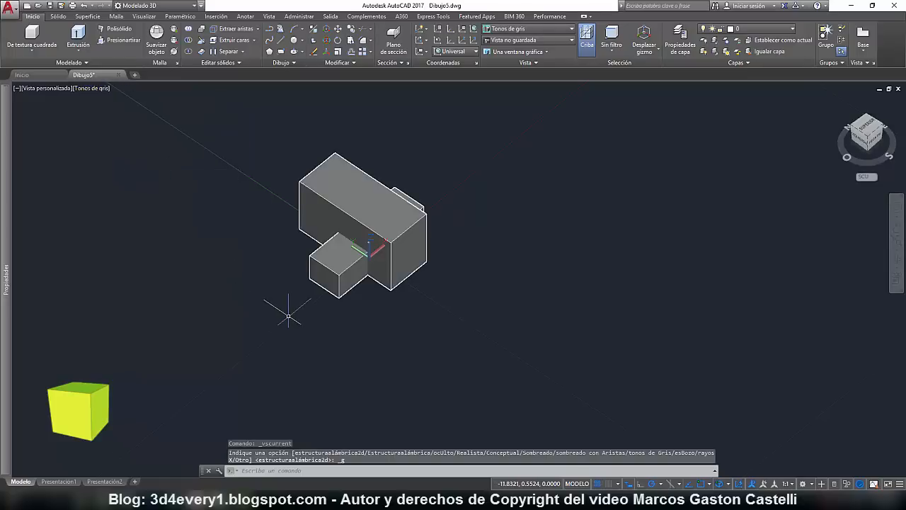
mouse_move(293, 313)
shift+middle_down()
mouse_move(281, 324)
mouse_move(238, 318)
mouse_move(309, 280)
shift+middle_up()
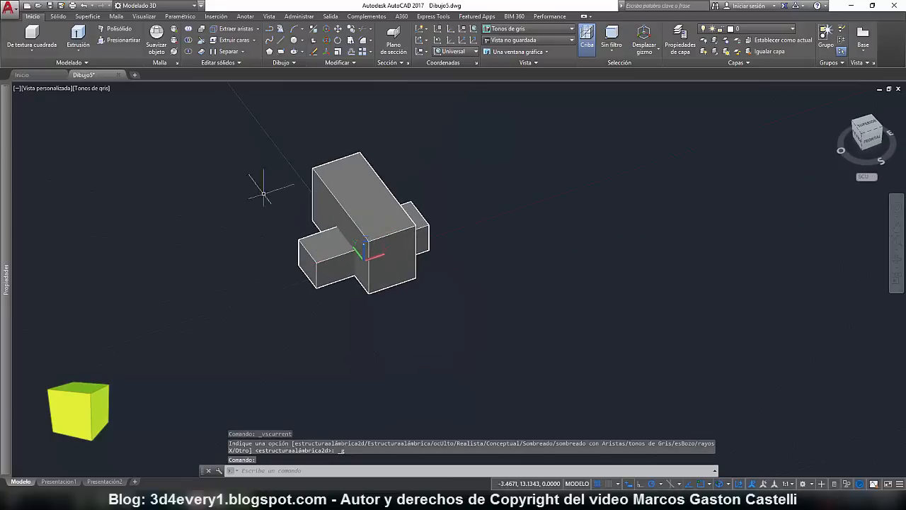
Subtract the tall Y-direction box from the long X-direction box.
click(188, 40)
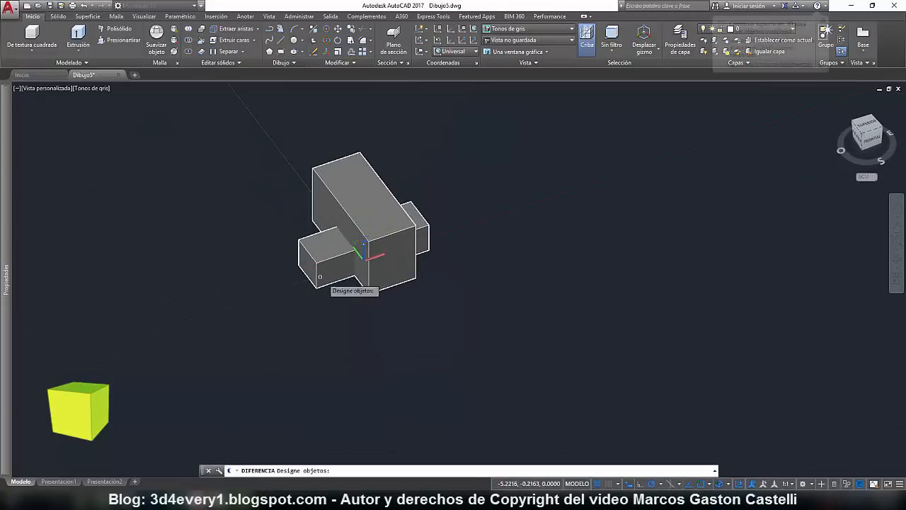
click(324, 282)
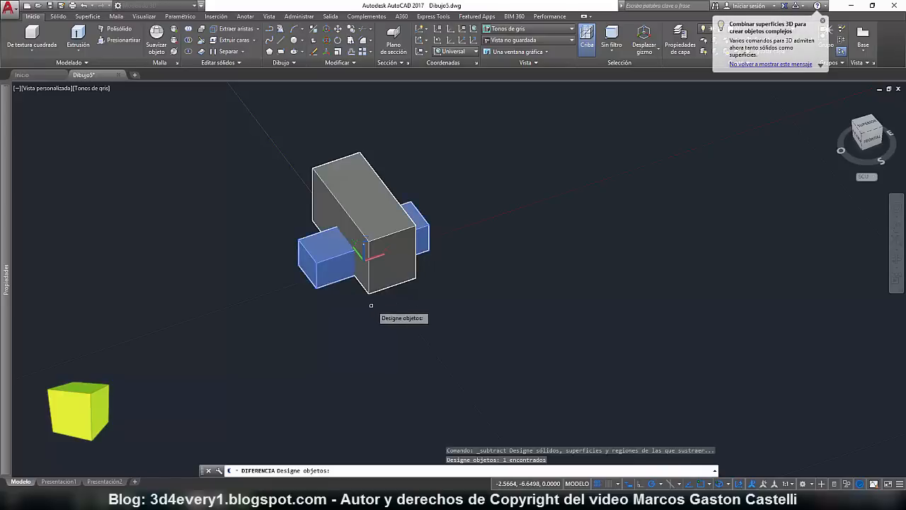
key(Return)
click(389, 286)
key(Return)
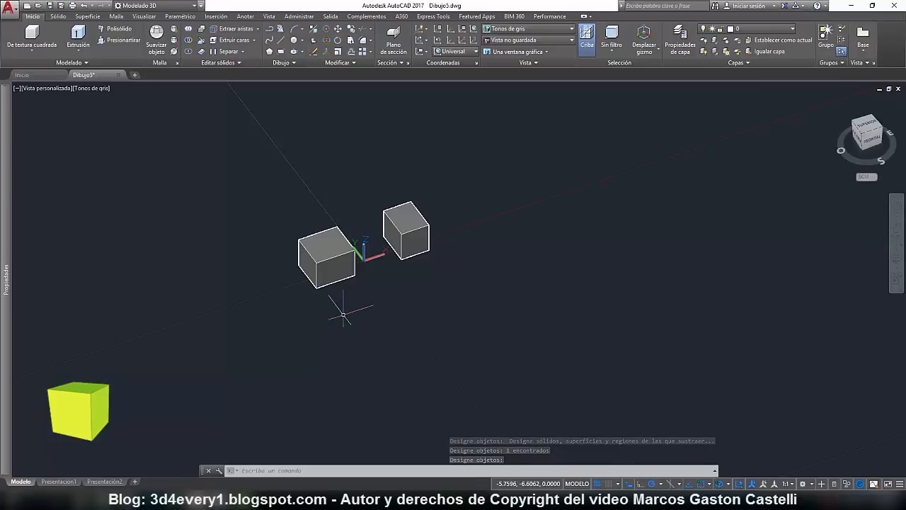
mouse_move(344, 315)
shift+middle_down()
mouse_move(389, 323)
mouse_move(349, 307)
shift+middle_up()
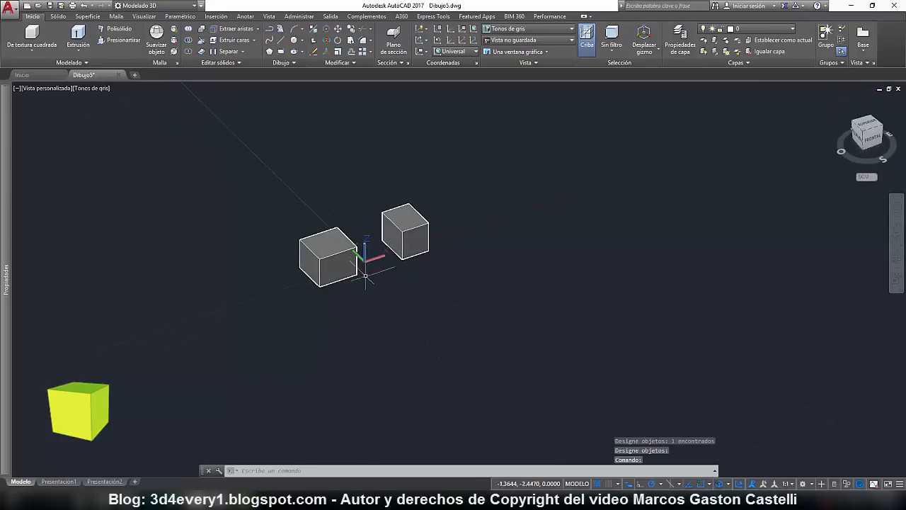
scroll(367, 270, up, 2)
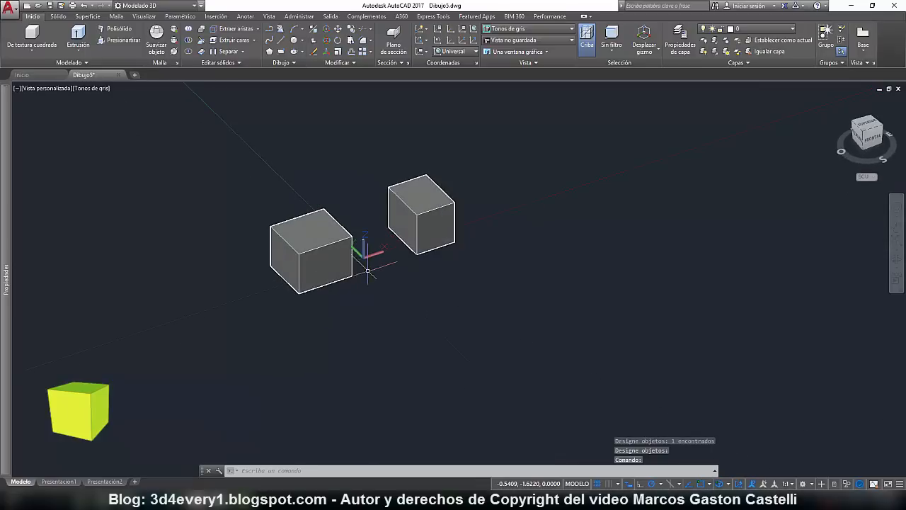
Select the solid left by the subtraction to check whether its two pieces belong together, and clear the selection.
click(325, 248)
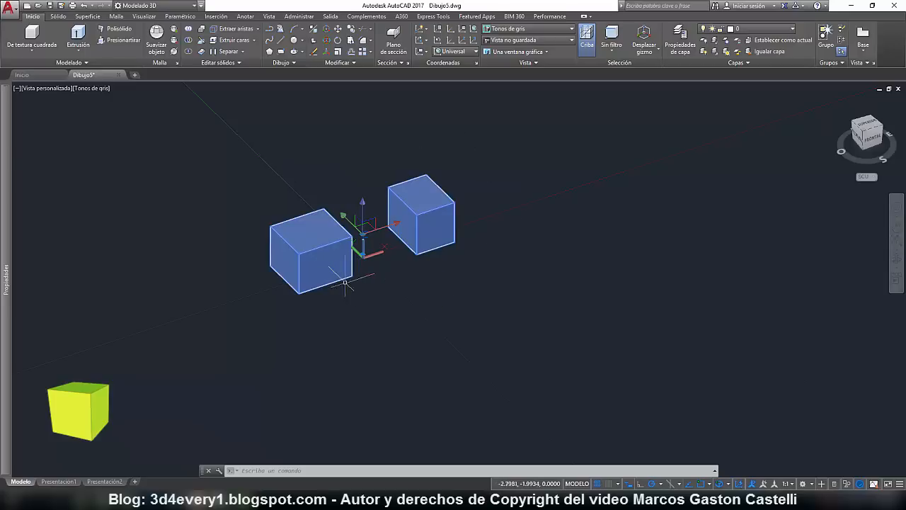
mouse_move(5, 147)
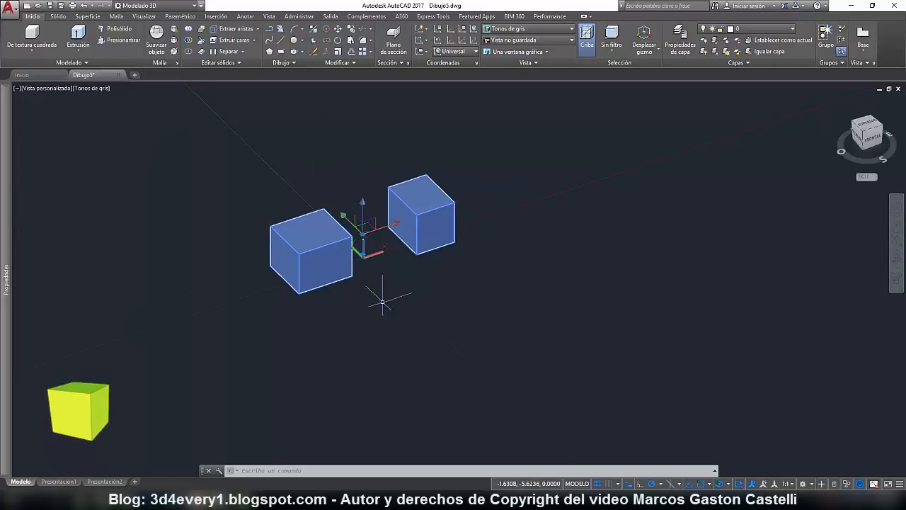
key(Escape)
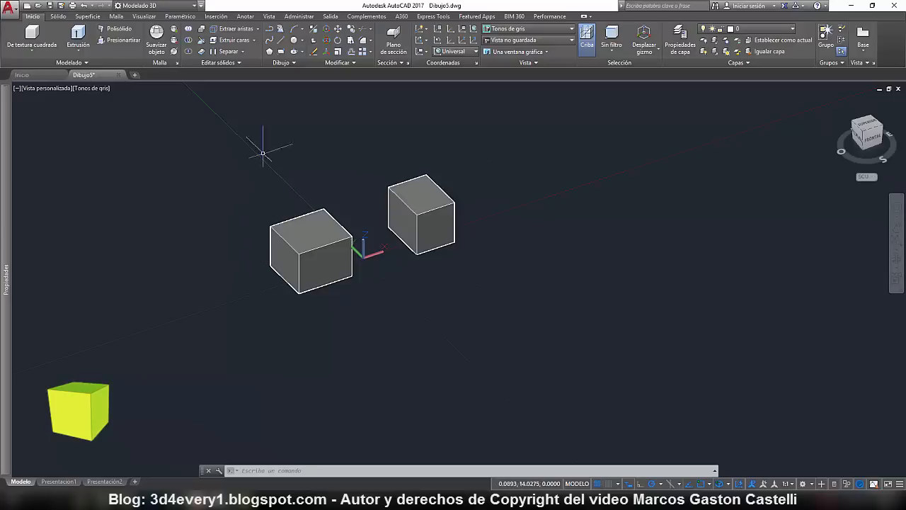
Separate the two disjoint pieces of the subtracted solid into independent solids with Separar.
click(229, 52)
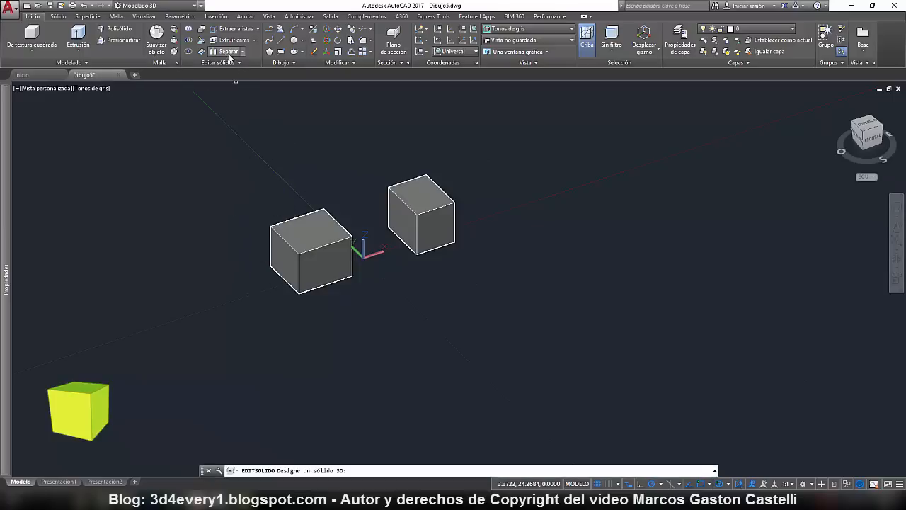
click(402, 204)
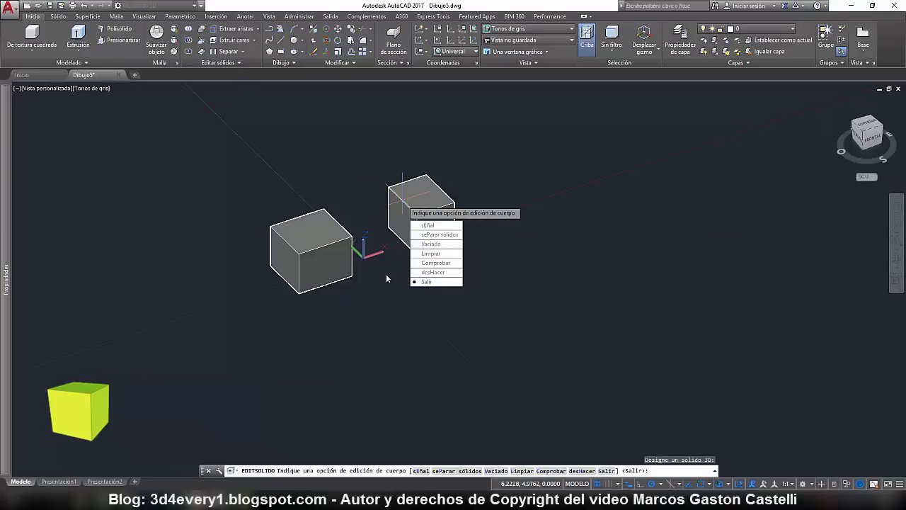
key(Return)
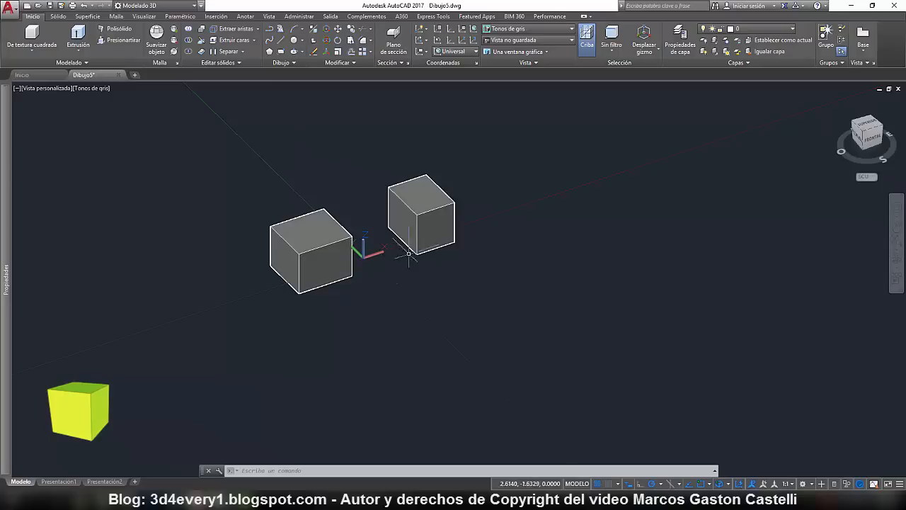
Select each of the two pieces in turn to check that they are independent solids, clearing the selection each time.
click(453, 200)
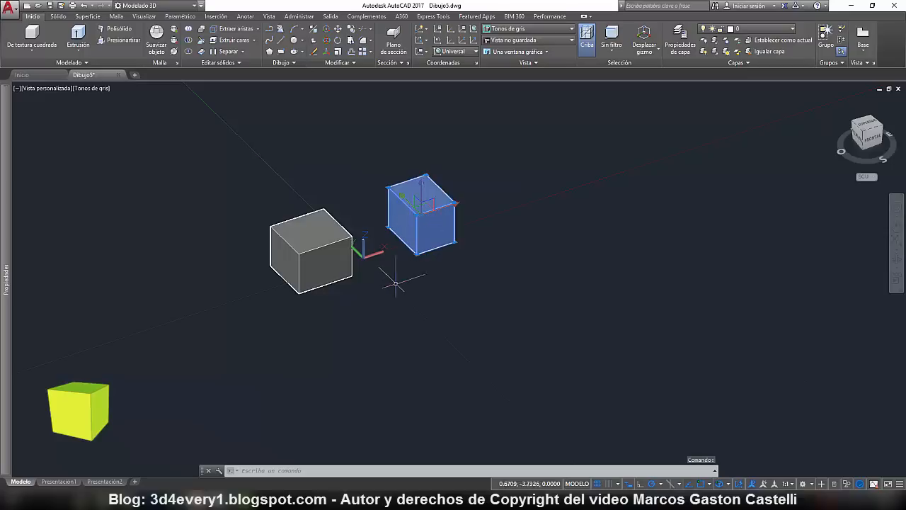
key(Escape)
click(312, 263)
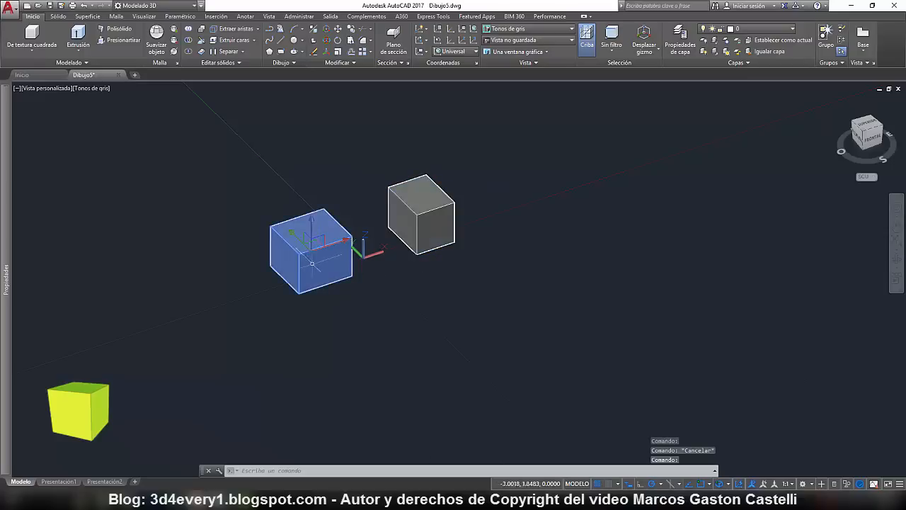
key(Escape)
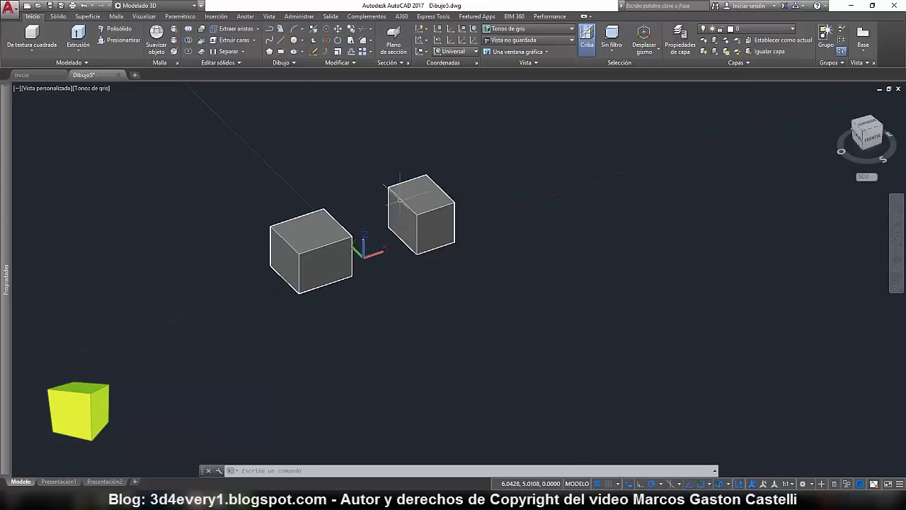
mouse_move(383, 310)
shift+middle_down()
mouse_move(327, 314)
mouse_move(384, 295)
shift+middle_up()
click(387, 288)
click(343, 176)
click(390, 287)
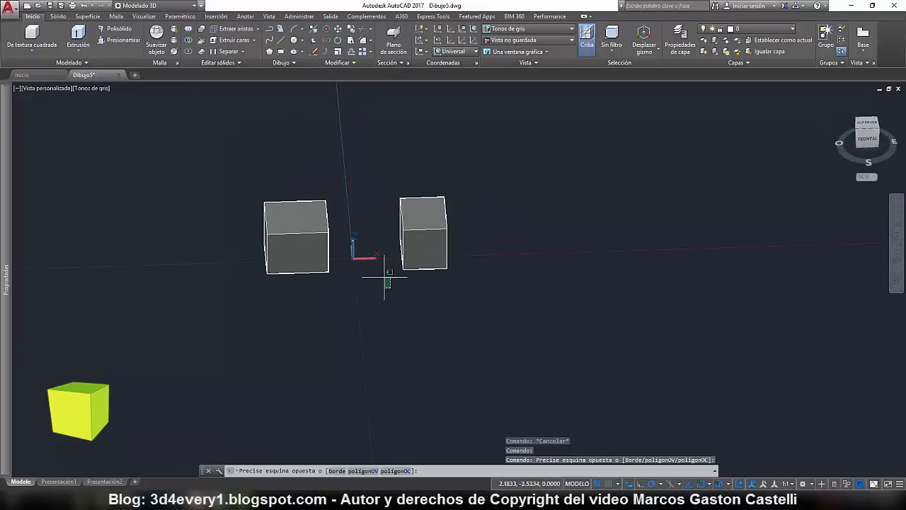
click(337, 179)
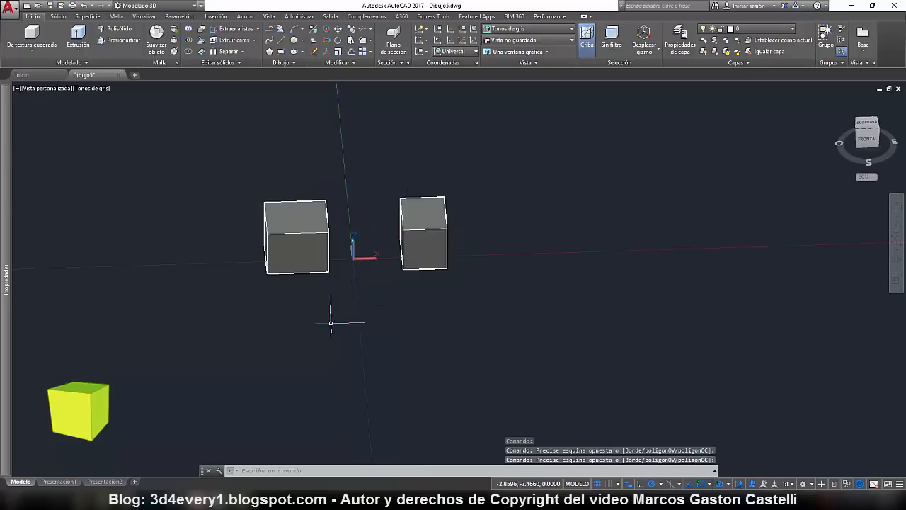
shift+middle_drag(328, 340, 383, 347)
Run the Limpiar (clean) body edit on the solid at the negative X side of the origin and exit solid editing.
click(242, 51)
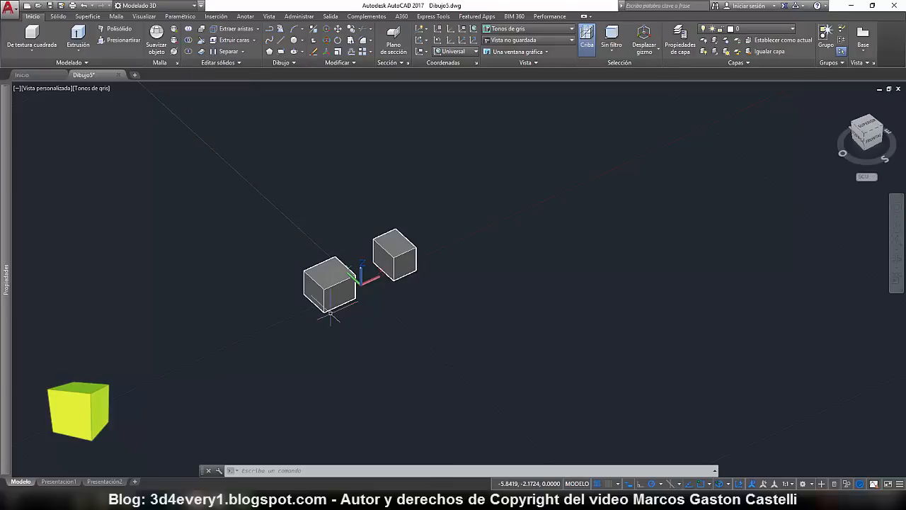
scroll(359, 313, up, 2)
scroll(370, 303, up, 2)
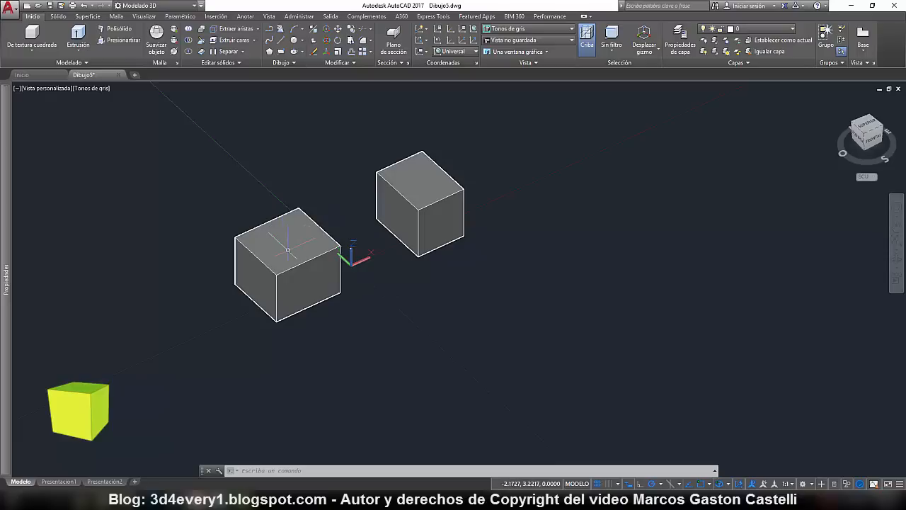
scroll(292, 243, up, 2)
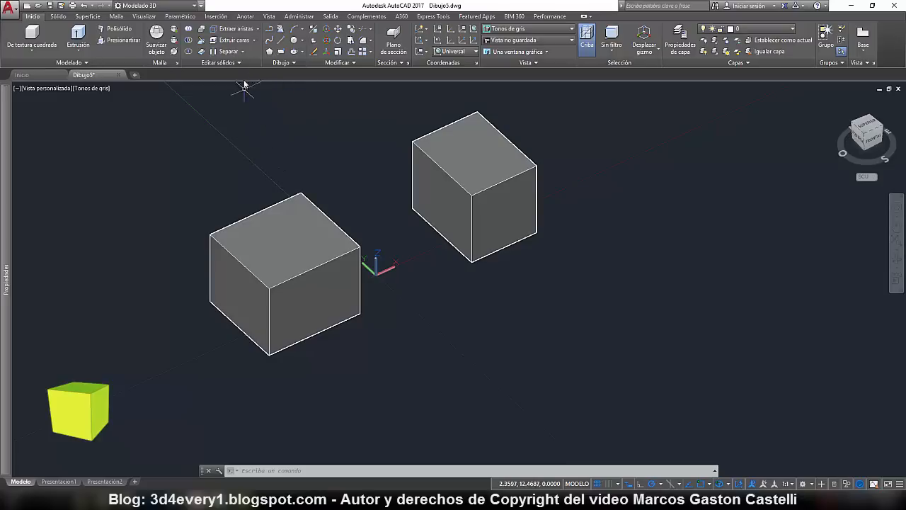
click(242, 52)
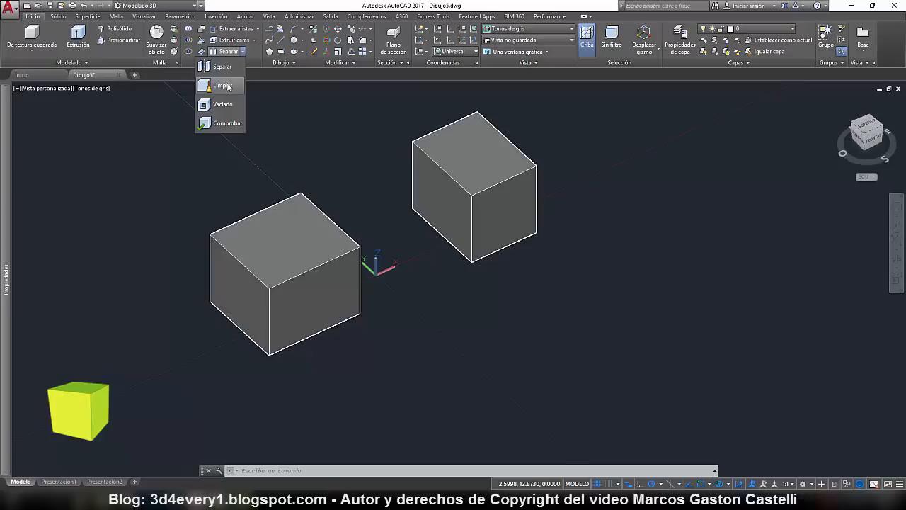
click(223, 85)
click(275, 212)
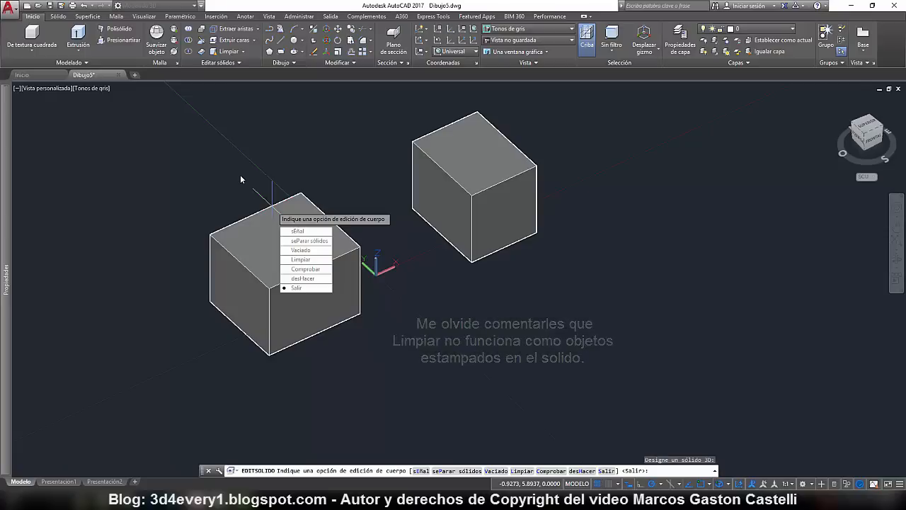
key(Return)
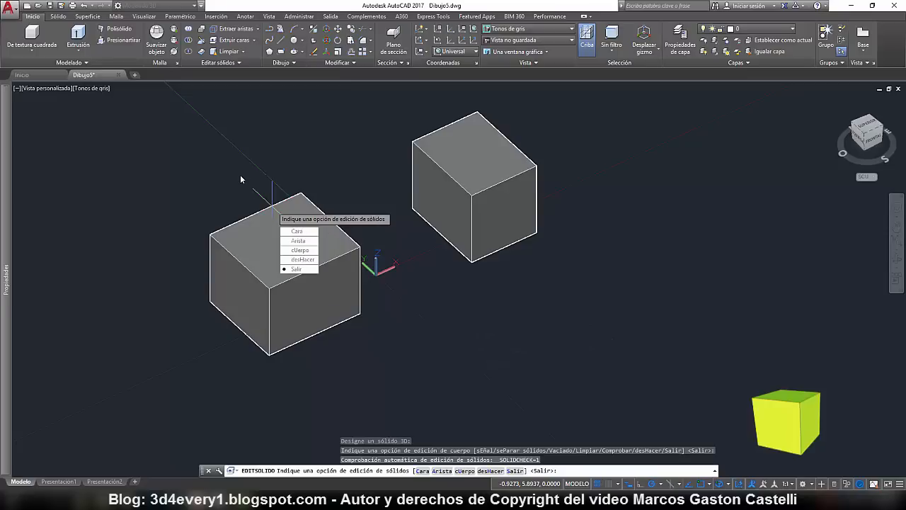
key(Return)
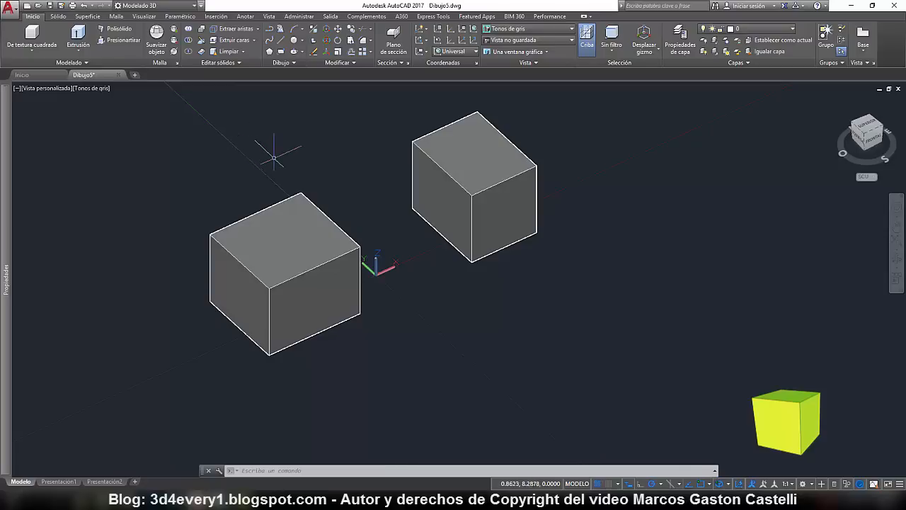
scroll(274, 160, down, 3)
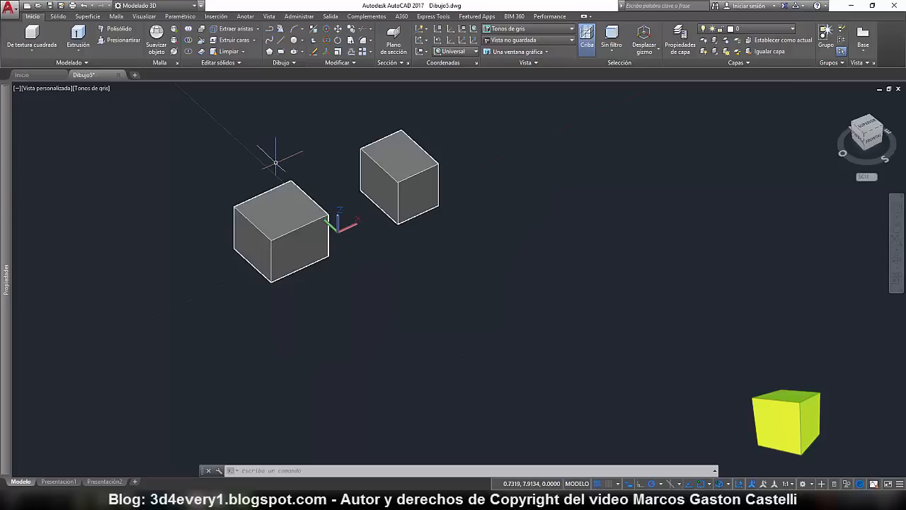
scroll(275, 163, up, 2)
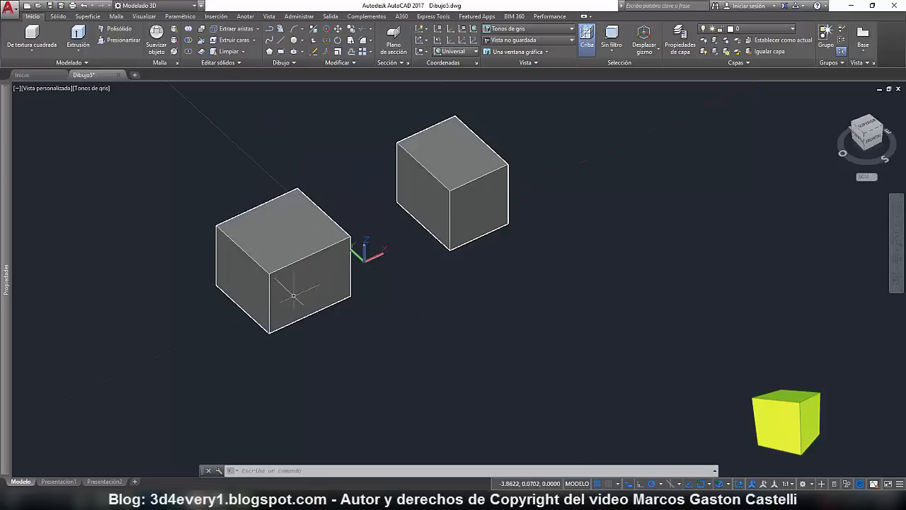
scroll(397, 273, down, 2)
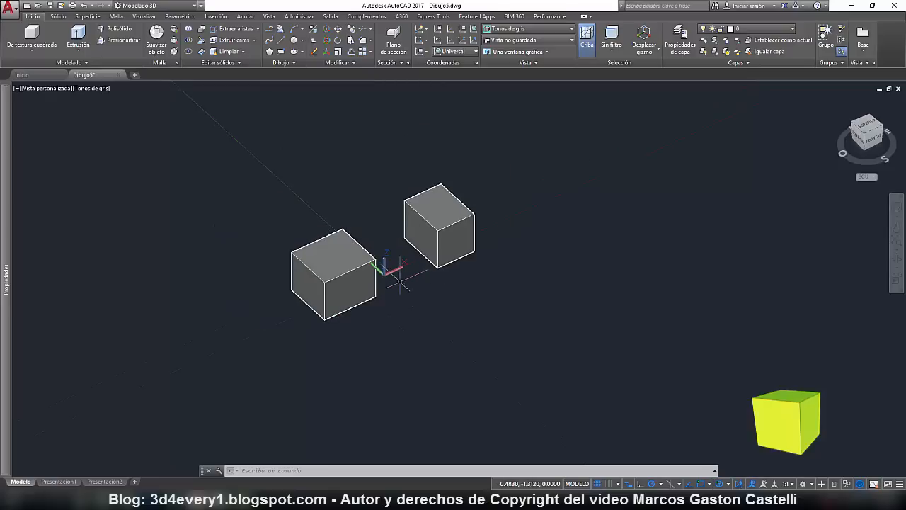
scroll(400, 276, up, 2)
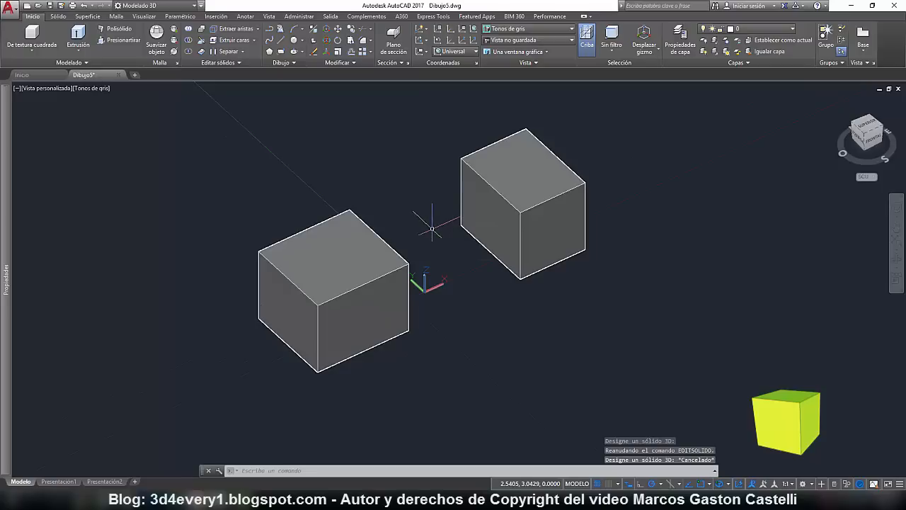
click(242, 51)
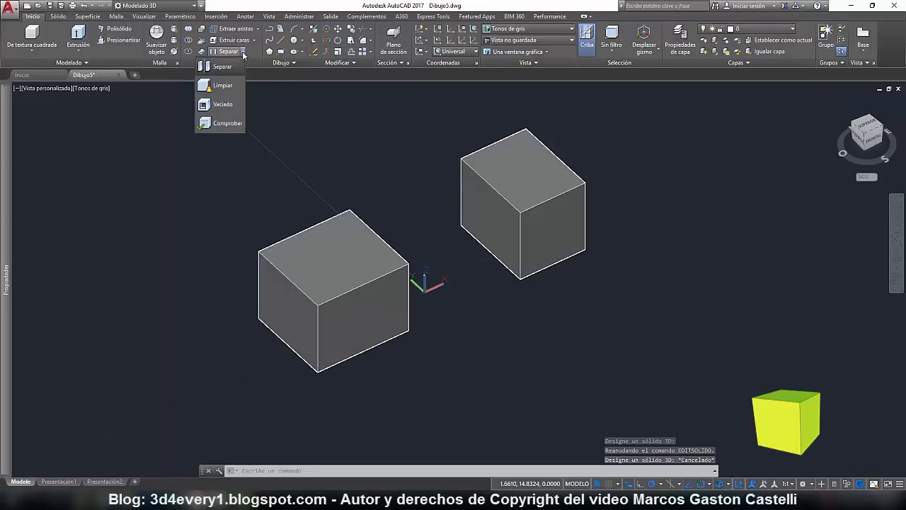
click(274, 103)
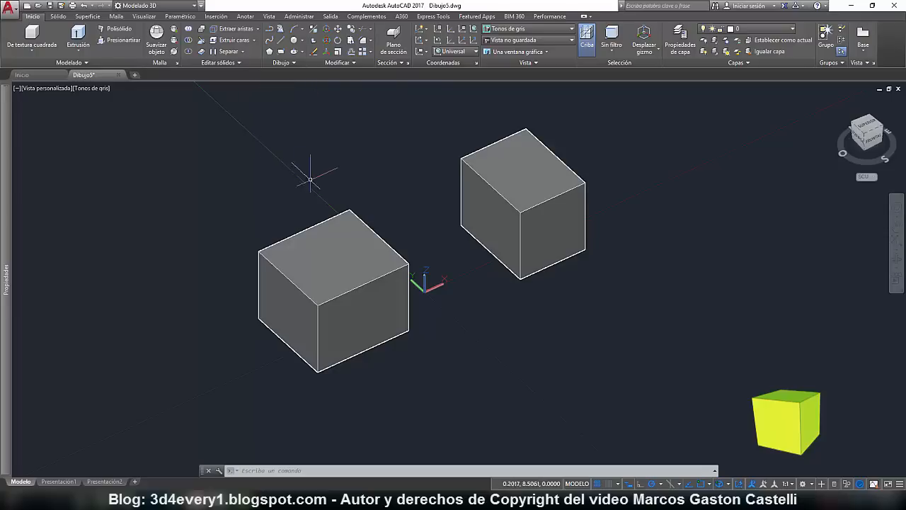
middle_drag(309, 196, 331, 194)
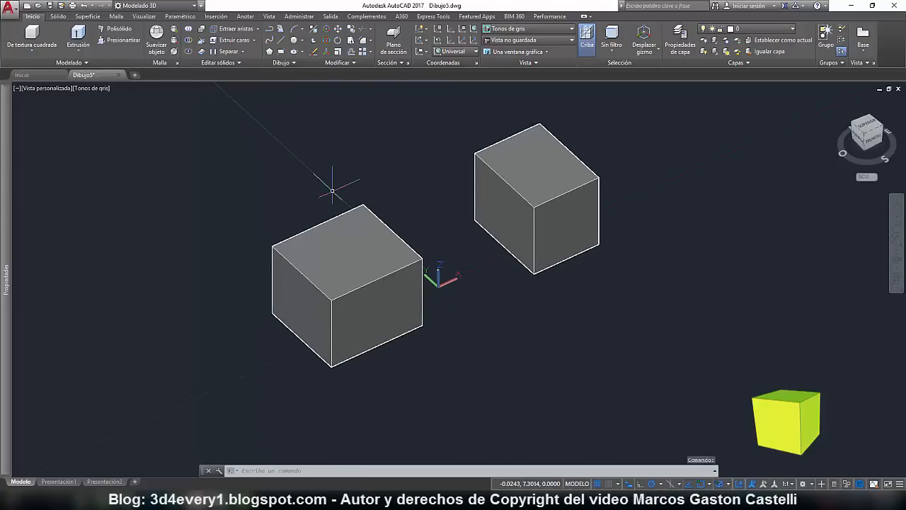
click(350, 278)
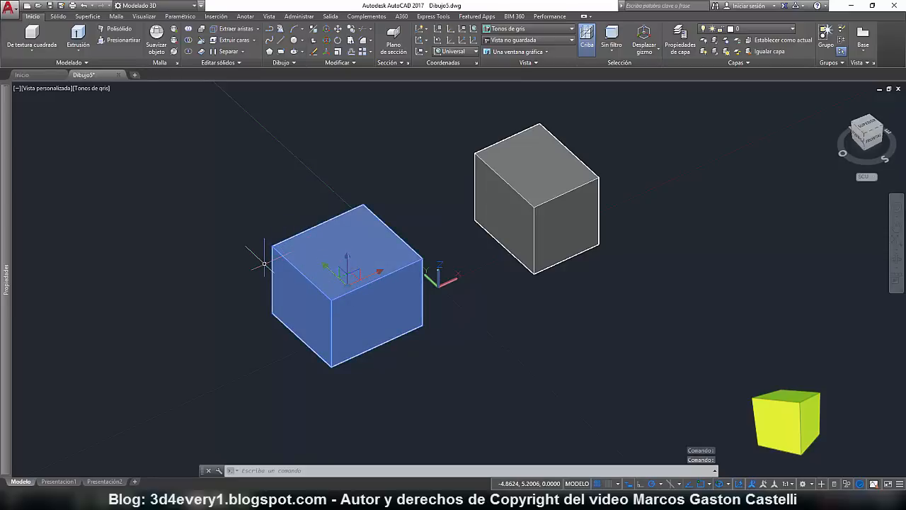
key(Escape)
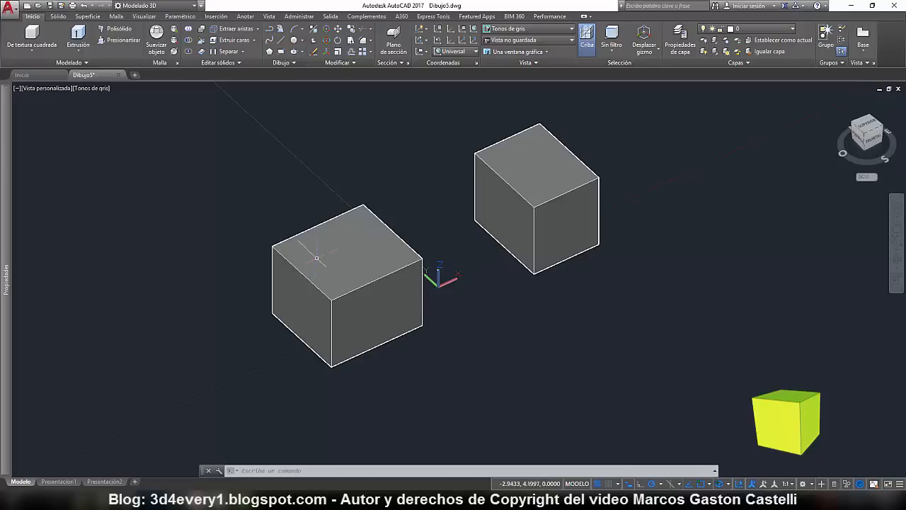
Switch to the Estructura alámbrica 2D visual style and hollow the solid on the positive X side with Vaciado at an offset of 0.3.
click(91, 89)
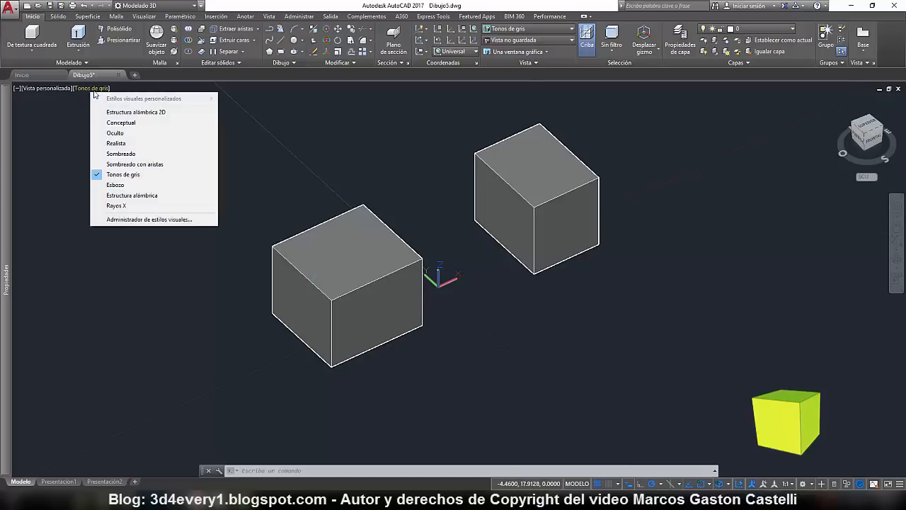
click(143, 116)
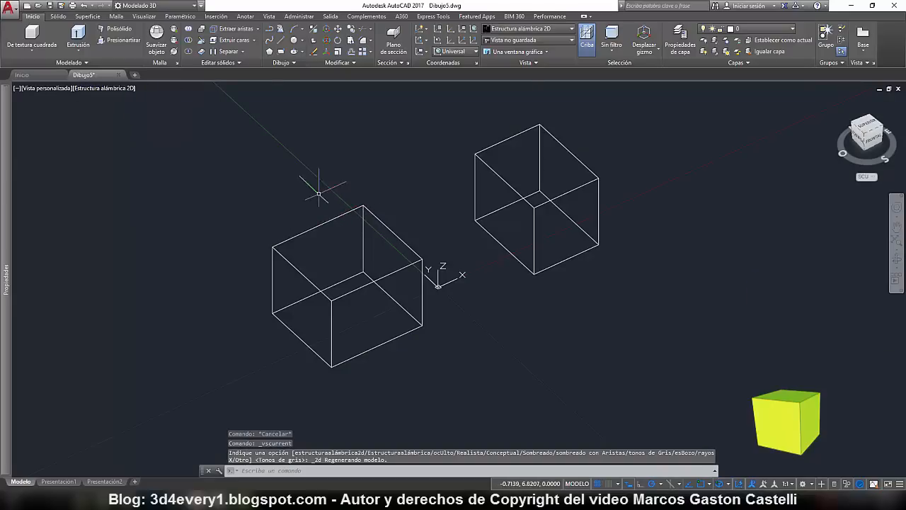
click(243, 51)
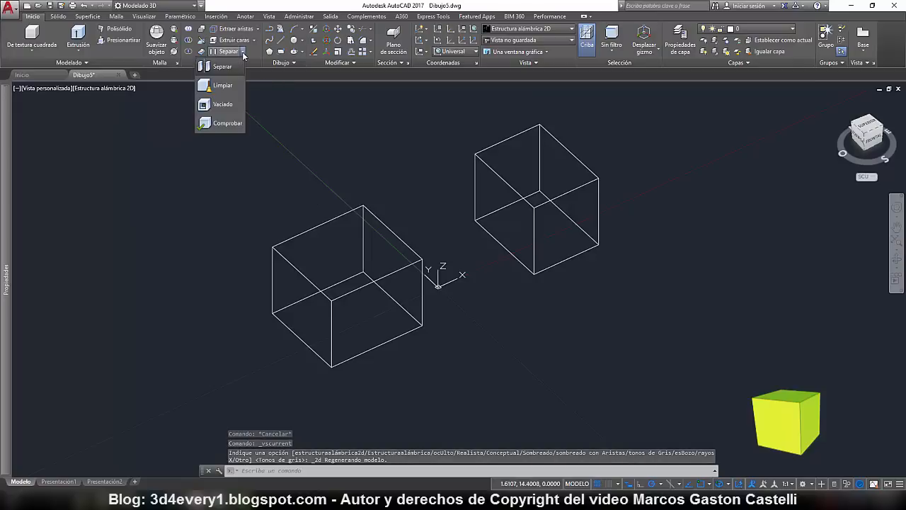
click(219, 104)
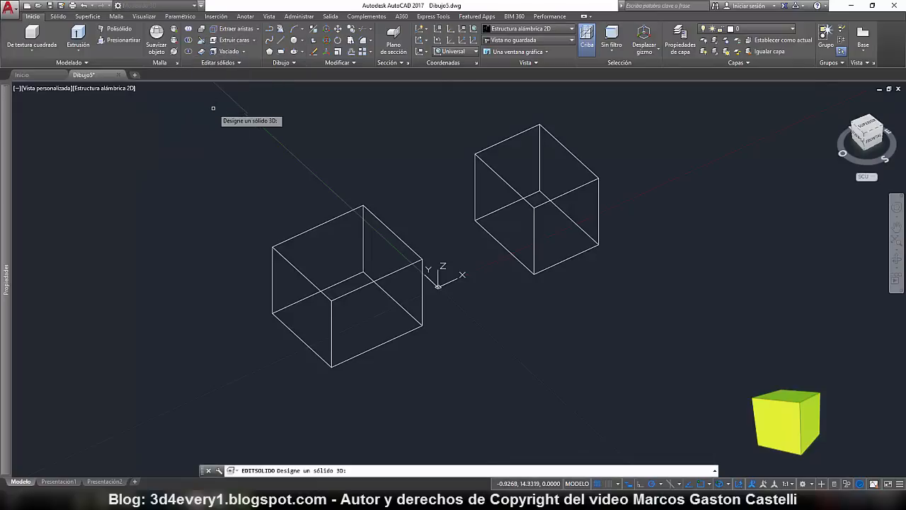
click(501, 141)
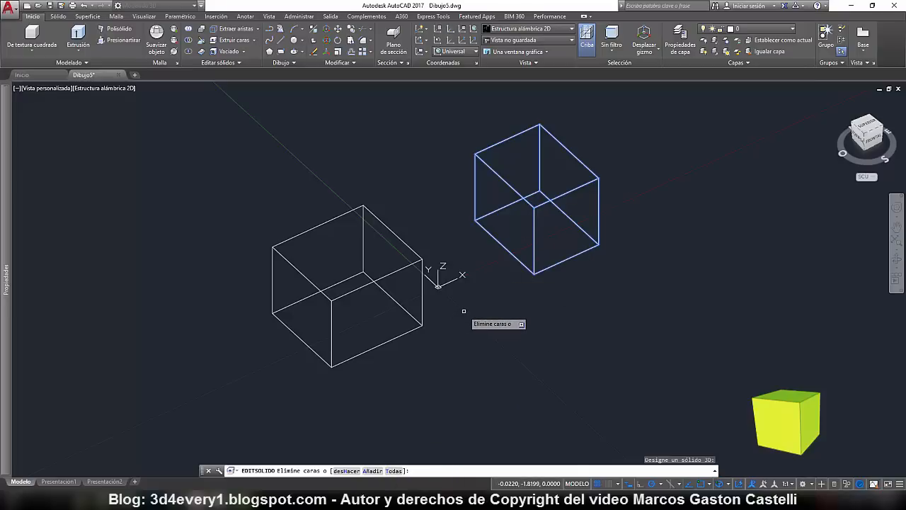
key(Return)
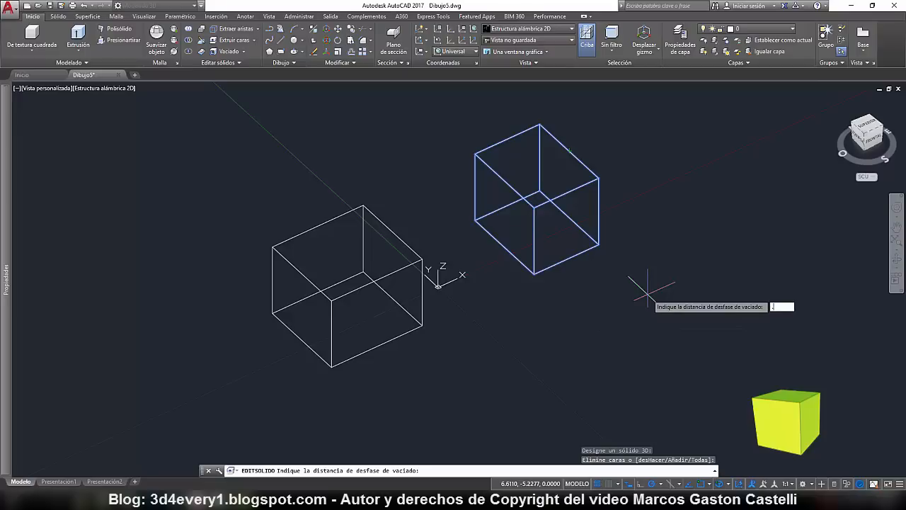
key(Return)
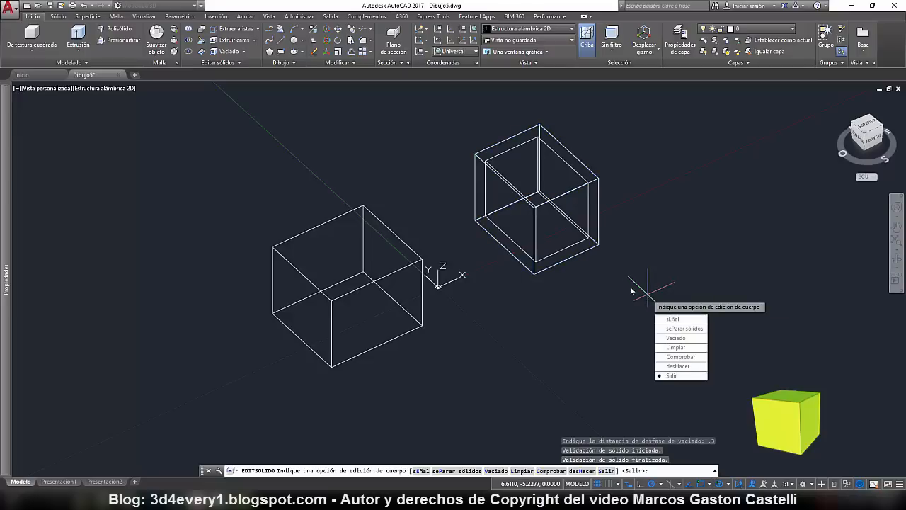
key(Return)
key(Return)
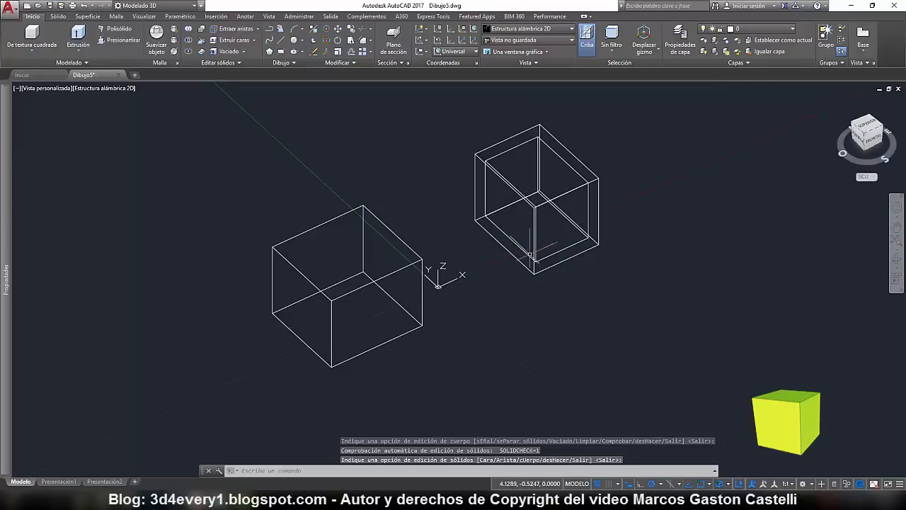
Examine the inner walls of the hollowed solid and view its properties, clearing the selection.
scroll(524, 236, up, 2)
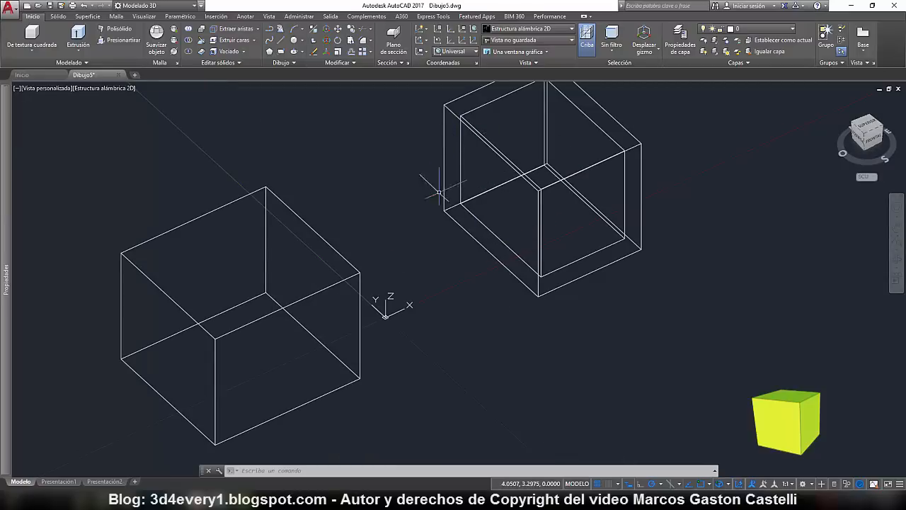
scroll(432, 214, down, 2)
mouse_move(473, 297)
shift+middle_down()
mouse_move(488, 281)
mouse_move(441, 220)
mouse_move(405, 229)
mouse_move(477, 243)
mouse_move(400, 255)
mouse_move(445, 236)
mouse_move(477, 264)
mouse_move(455, 245)
mouse_move(474, 263)
mouse_move(415, 251)
mouse_move(432, 231)
mouse_move(481, 266)
mouse_move(473, 278)
mouse_move(475, 265)
mouse_move(415, 263)
mouse_move(475, 302)
mouse_move(564, 285)
mouse_move(472, 280)
shift+middle_up()
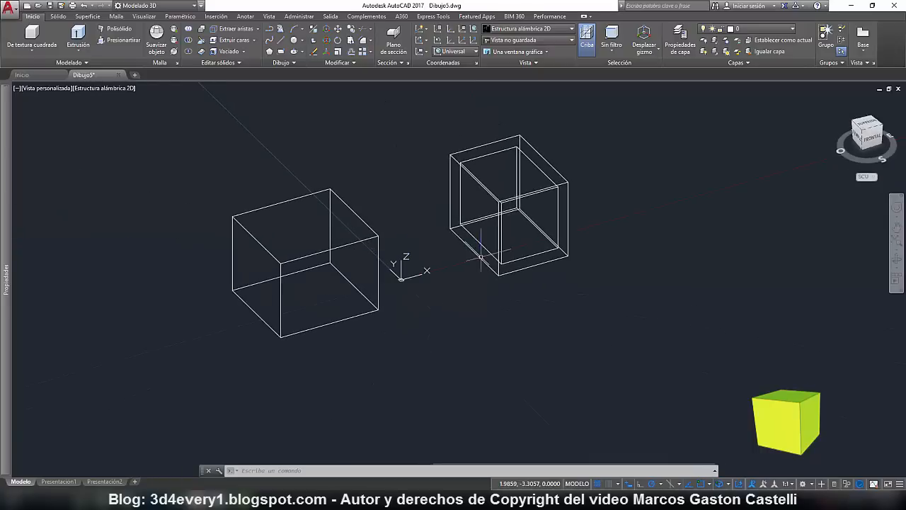
click(513, 197)
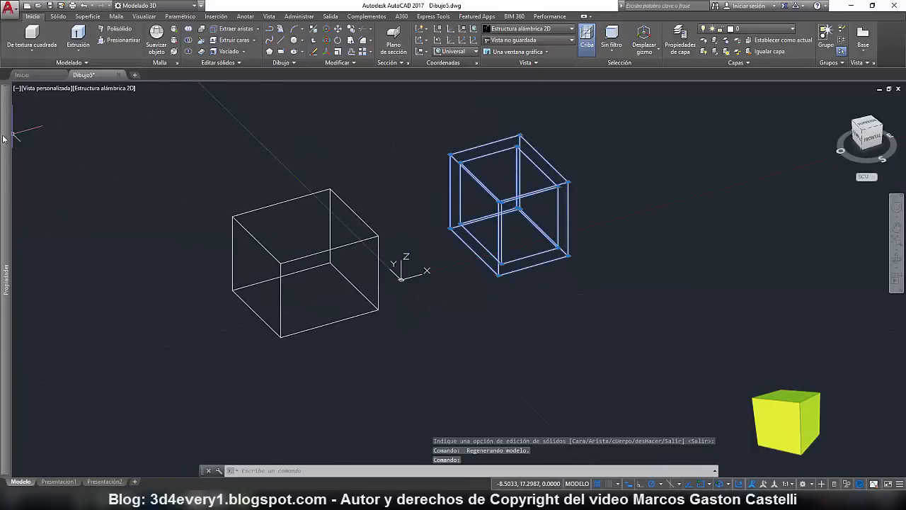
mouse_move(3, 139)
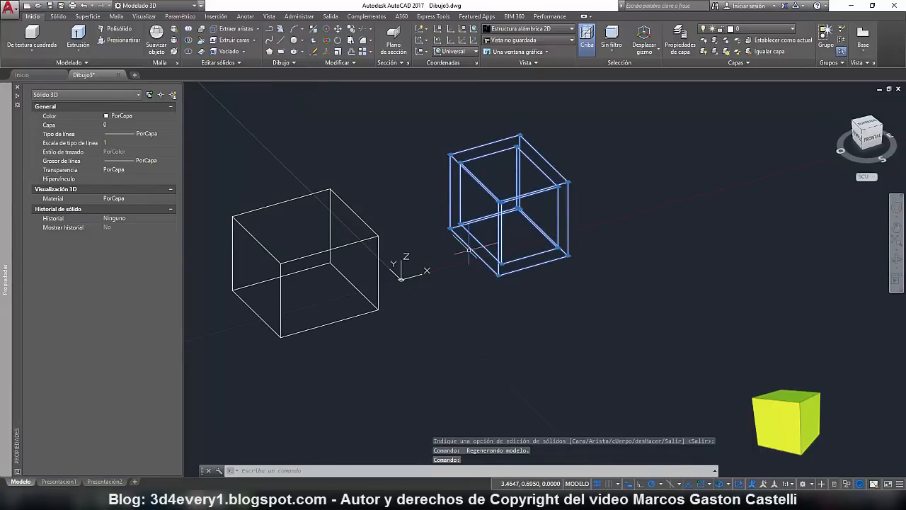
key(Escape)
scroll(501, 292, up, 2)
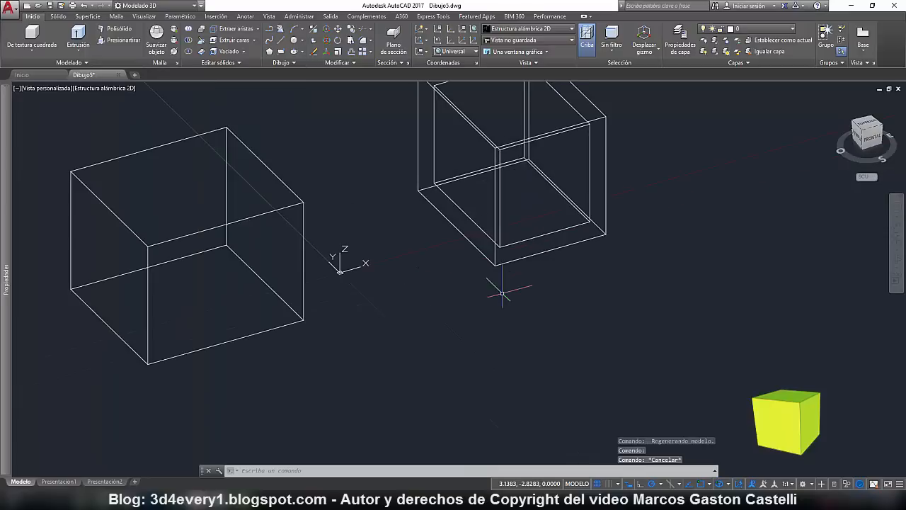
scroll(497, 305, down, 2)
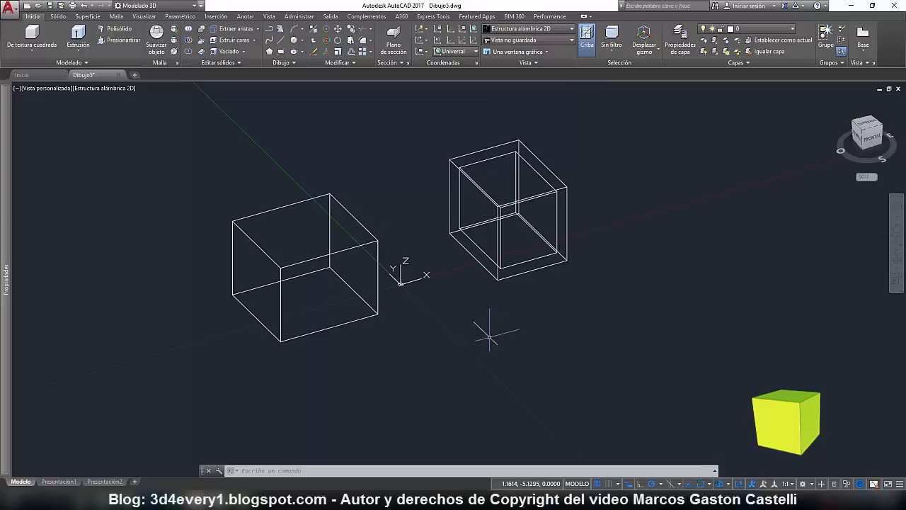
shift+middle_drag(498, 314, 482, 322)
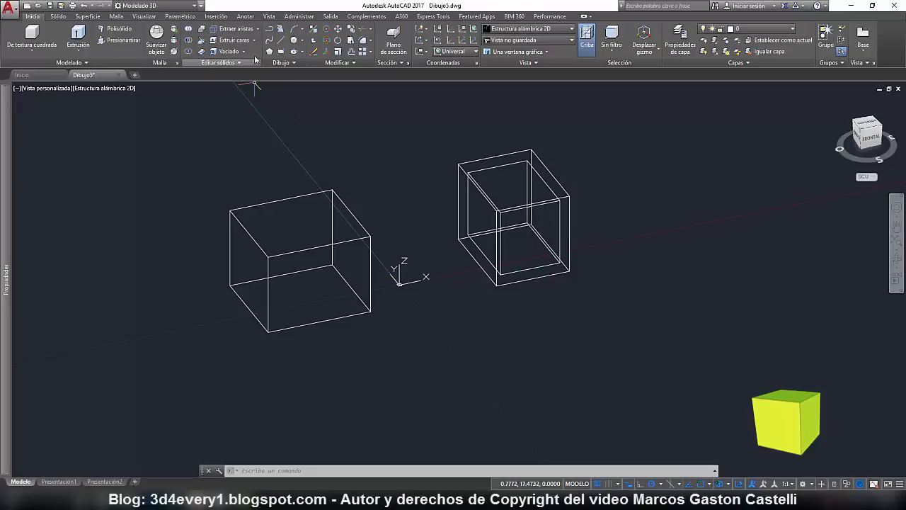
Hollow the solid on the negative X side with Vaciado at an offset of -0.5 and exit solid editing.
click(228, 51)
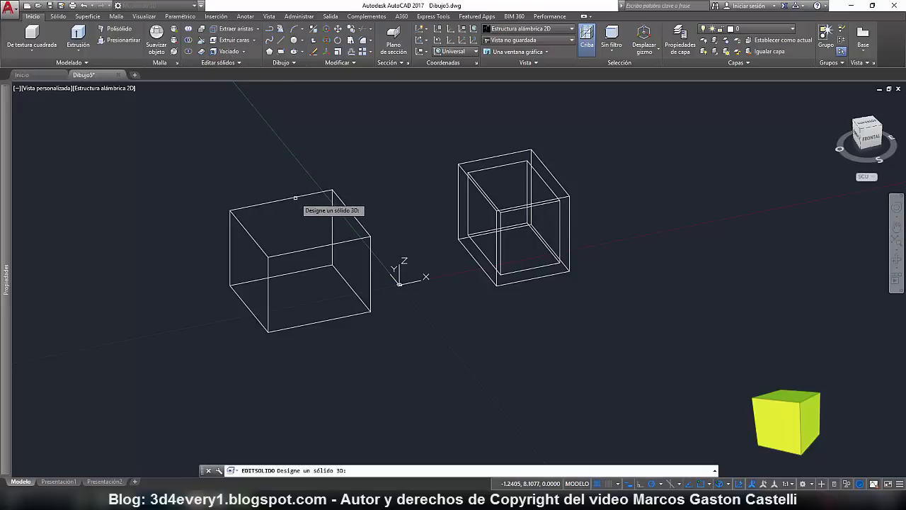
click(296, 197)
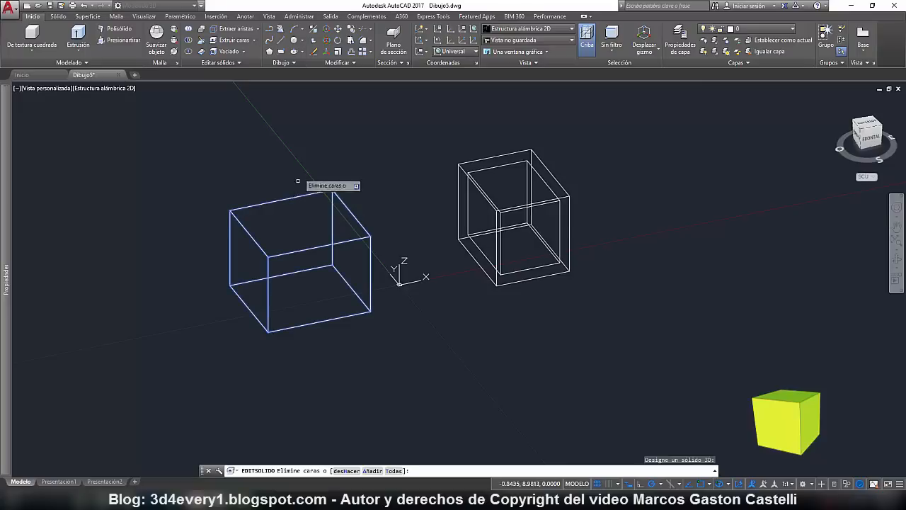
key(Return)
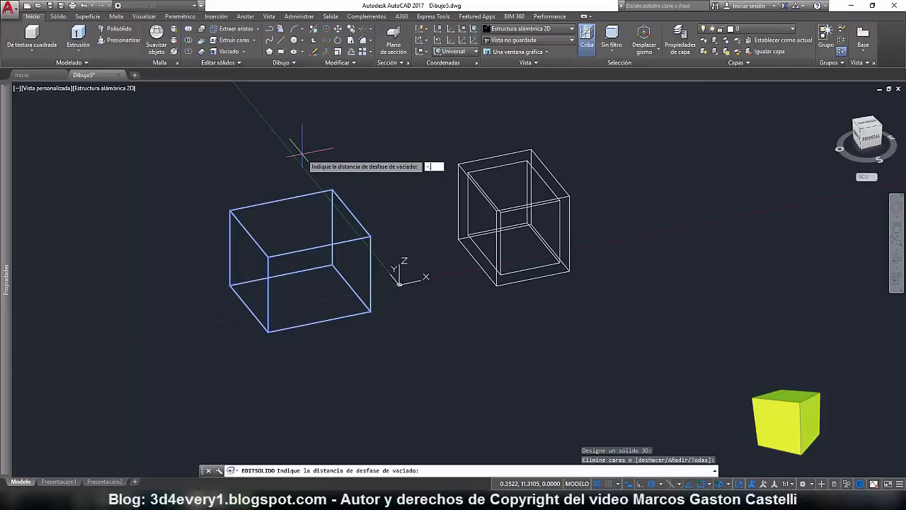
key(Return)
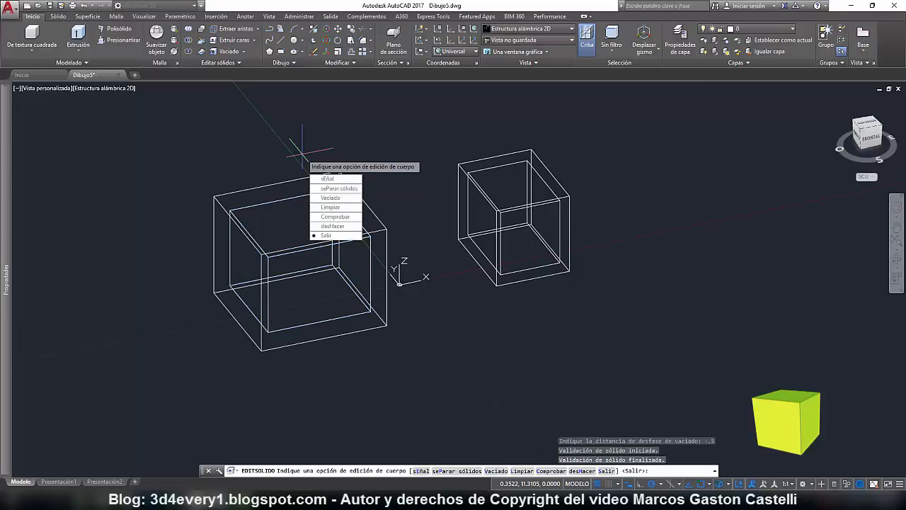
key(Return)
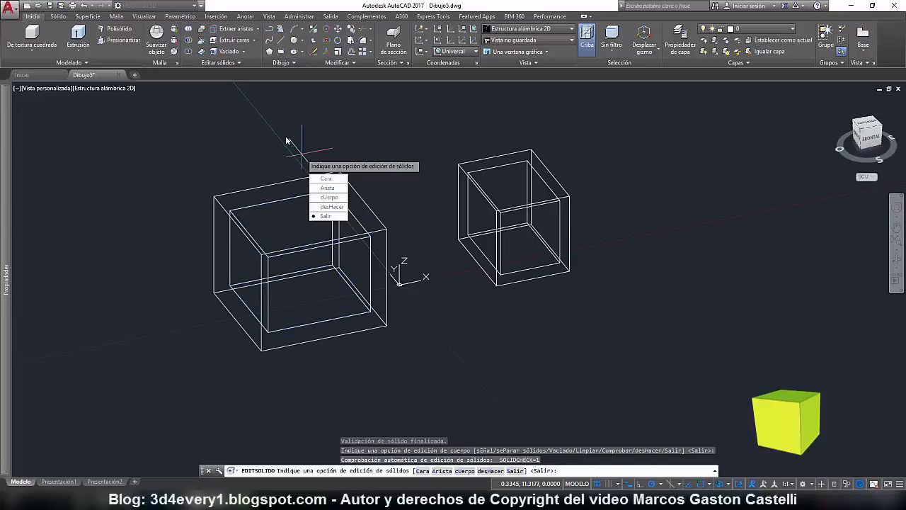
key(Return)
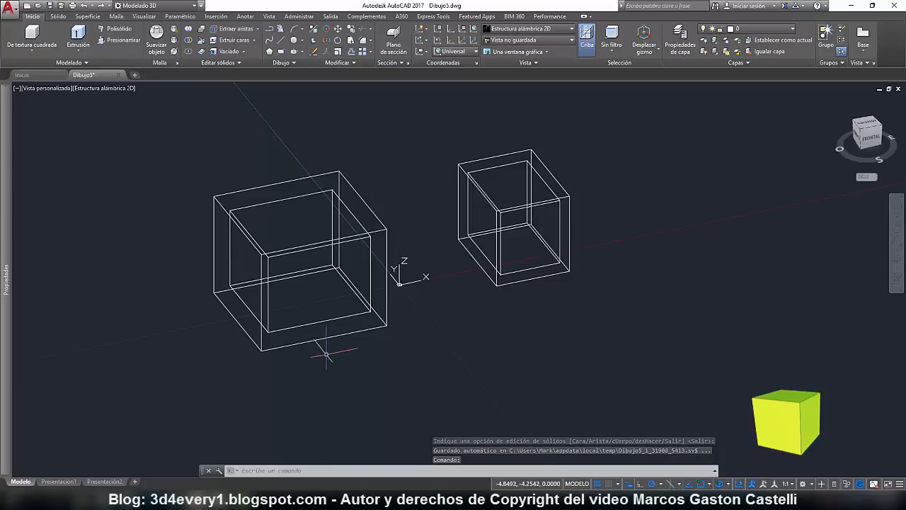
Examine both hollowed solids from several angles to compare the inward and outward shell offsets.
shift+middle_drag(324, 346, 517, 368)
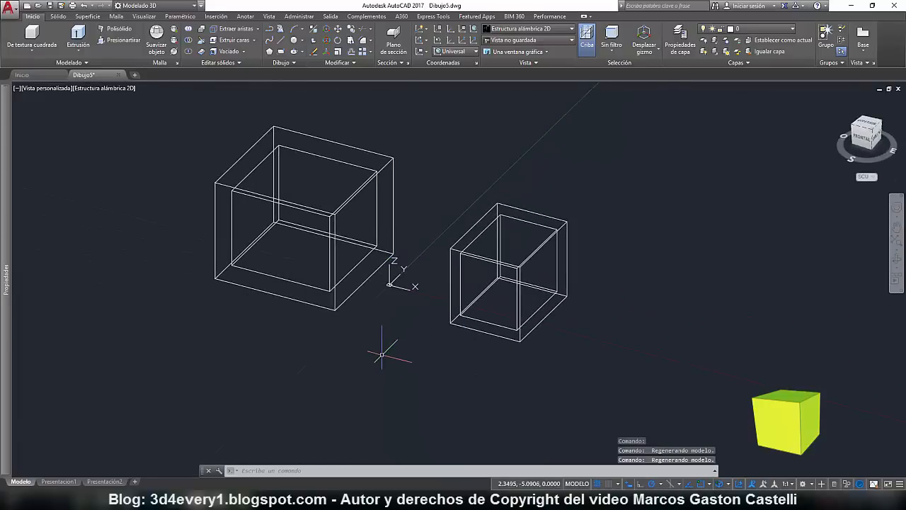
scroll(381, 353, up, 2)
scroll(381, 354, down, 2)
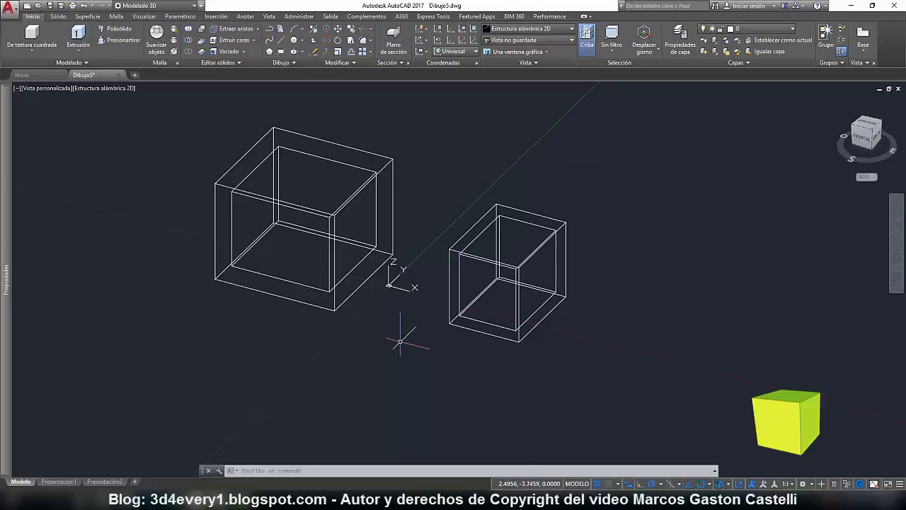
middle_drag(397, 343, 434, 353)
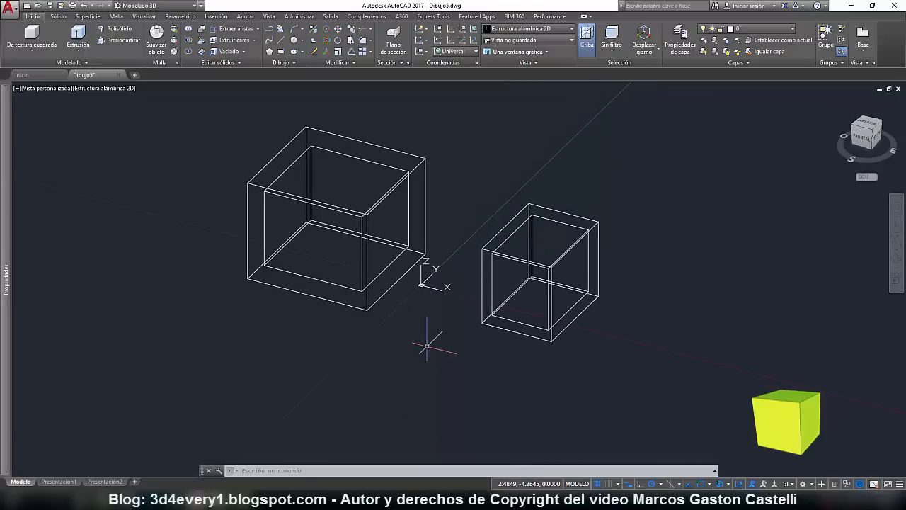
scroll(441, 322, up, 3)
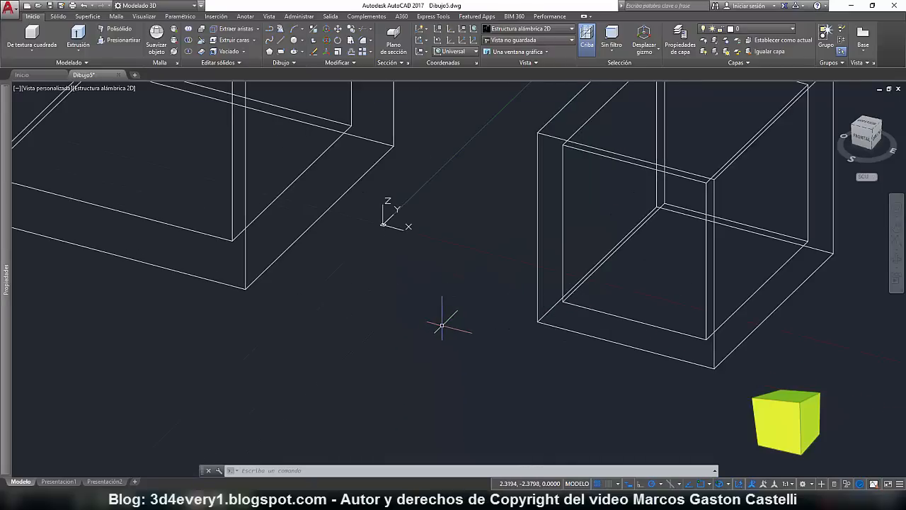
scroll(441, 322, down, 3)
scroll(437, 315, down, 2)
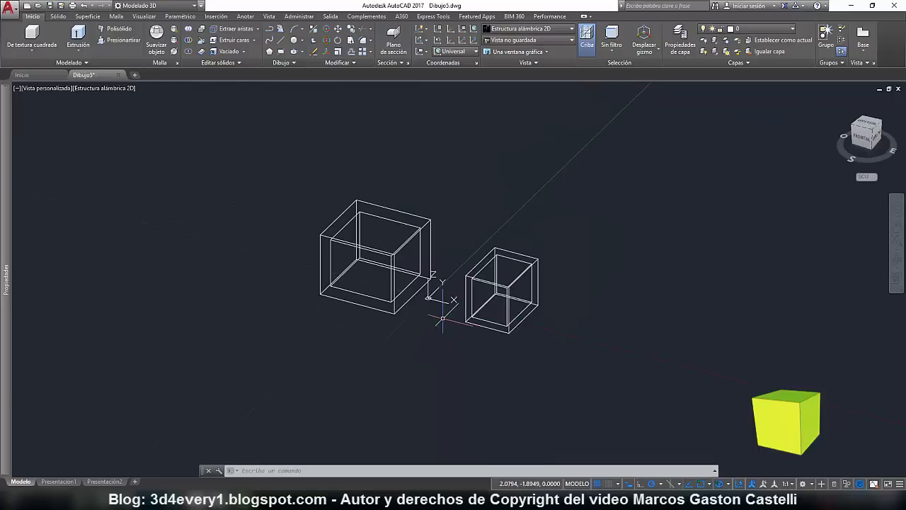
shift+middle_drag(449, 361, 409, 339)
scroll(444, 276, up, 2)
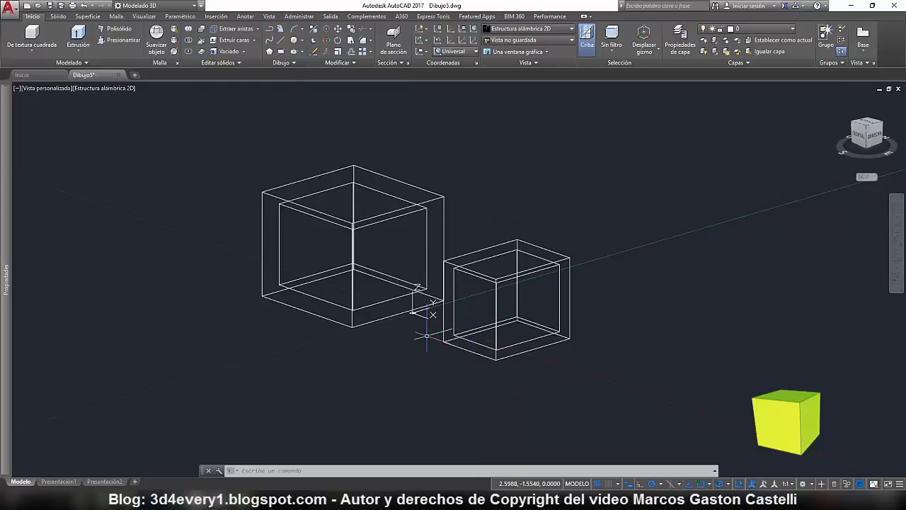
middle_drag(415, 323, 413, 351)
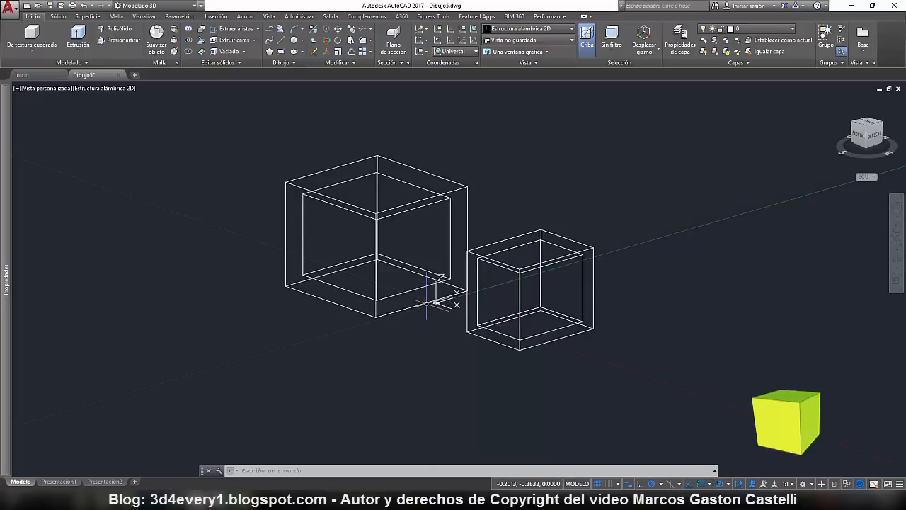
Undo back through the -0.5 Vaciado offset applied to the solid on the negative X side.
key(ctrl+z)
key(ctrl+z)
key(ctrl+z)
key(ctrl+z)
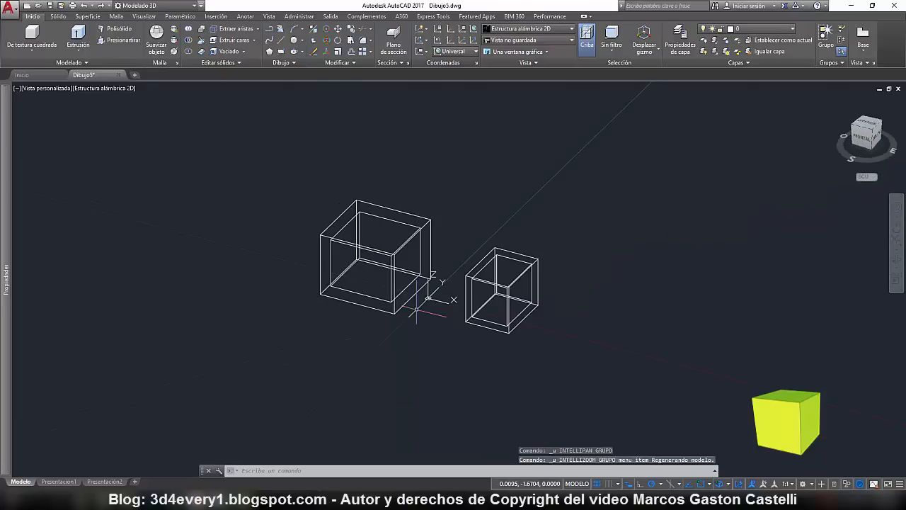
key(ctrl+z)
key(ctrl+z)
key(ctrl+z)
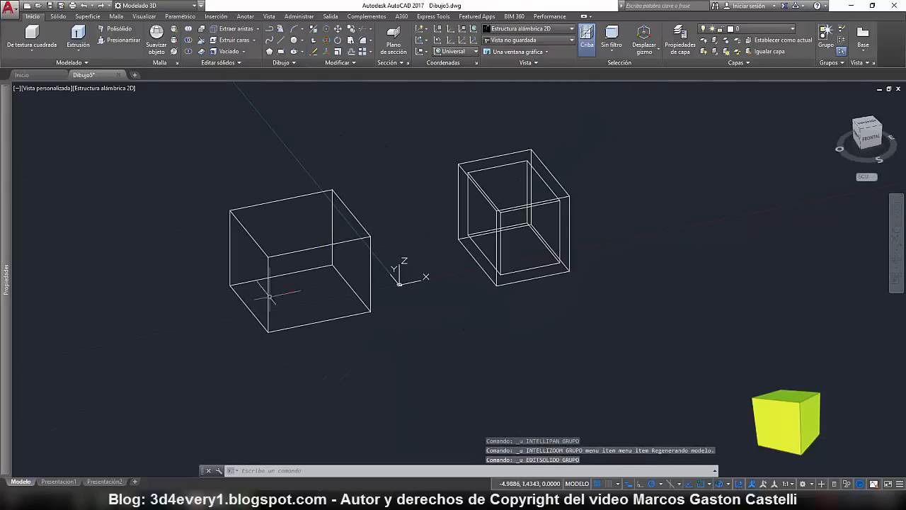
text(d)
key(Return)
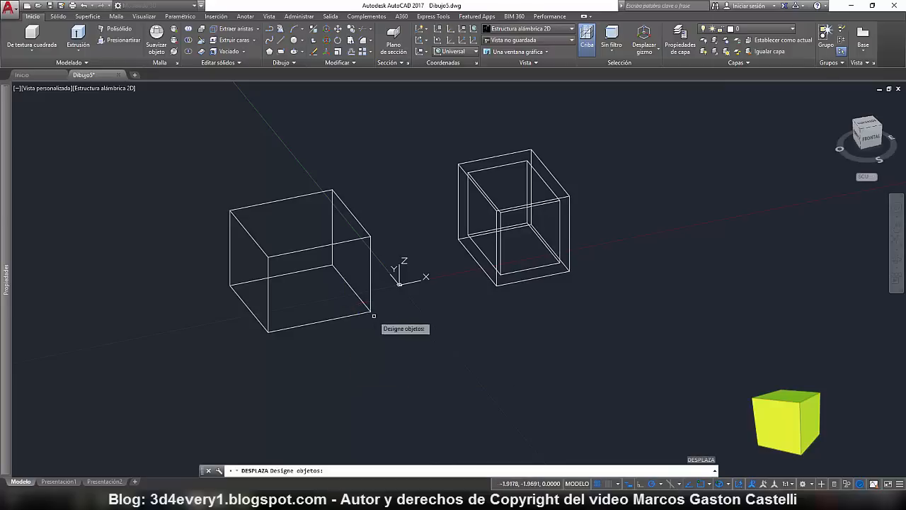
key(Escape)
Check the vertical edge height of the unhollowed solid on the negative X side with DIST, without picking a second point.
text(dist)
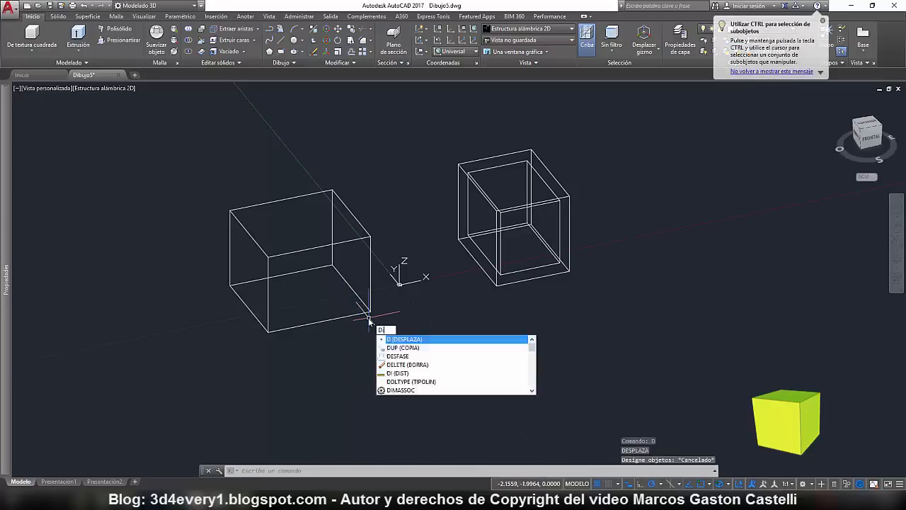
key(Return)
click(370, 311)
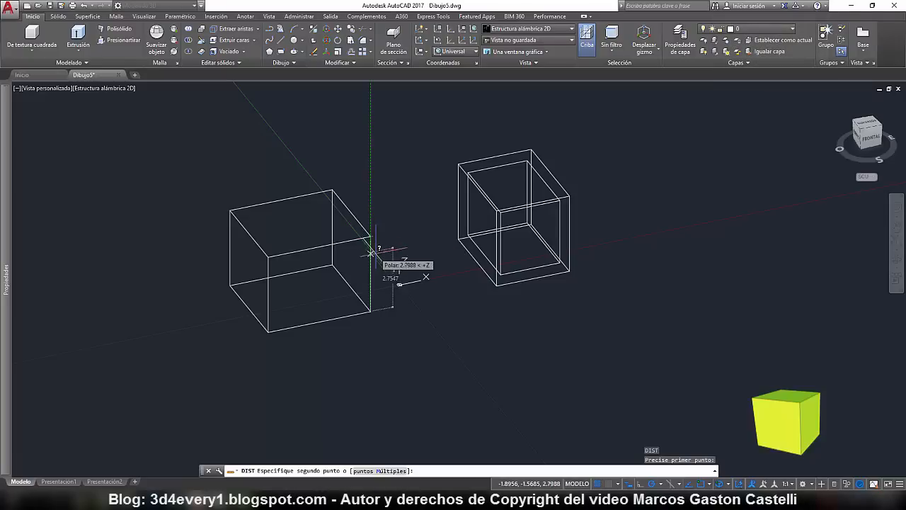
key(Escape)
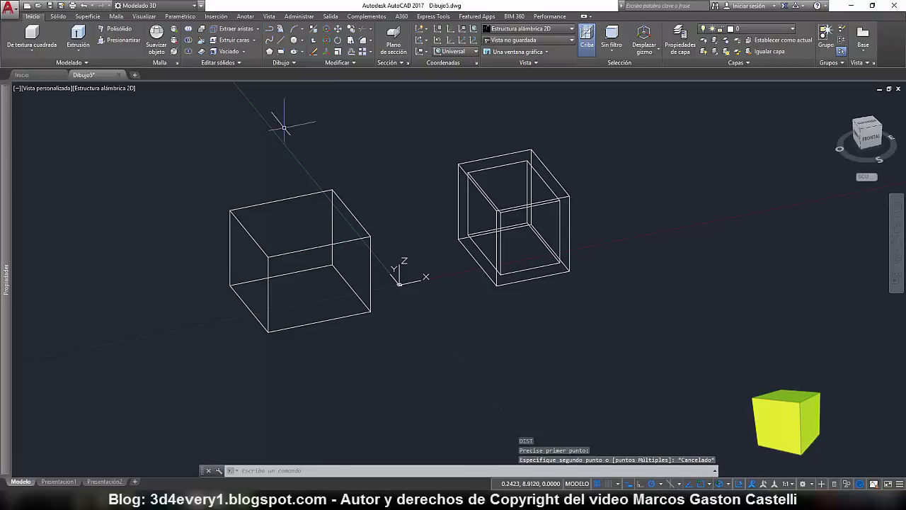
Try to hollow the solid on the negative X side with Vaciado at an offset of 2 and exit solid editing.
click(228, 53)
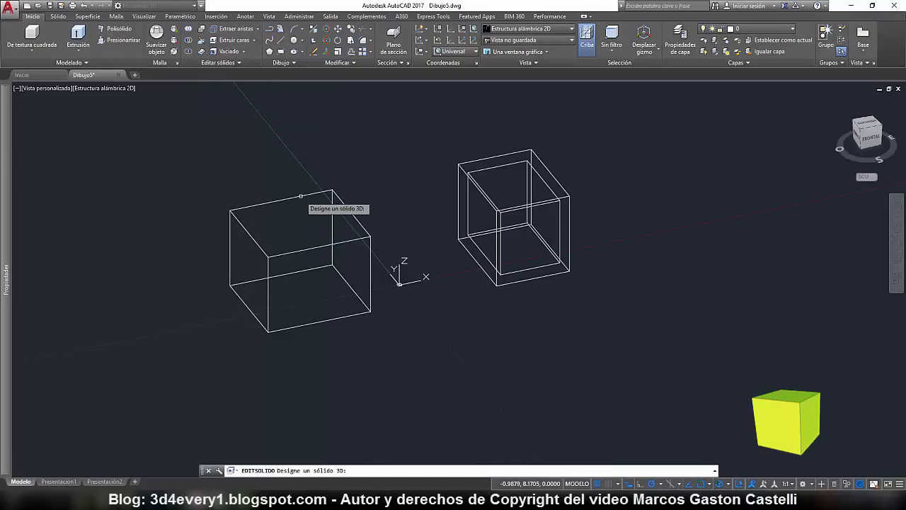
click(301, 196)
key(Return)
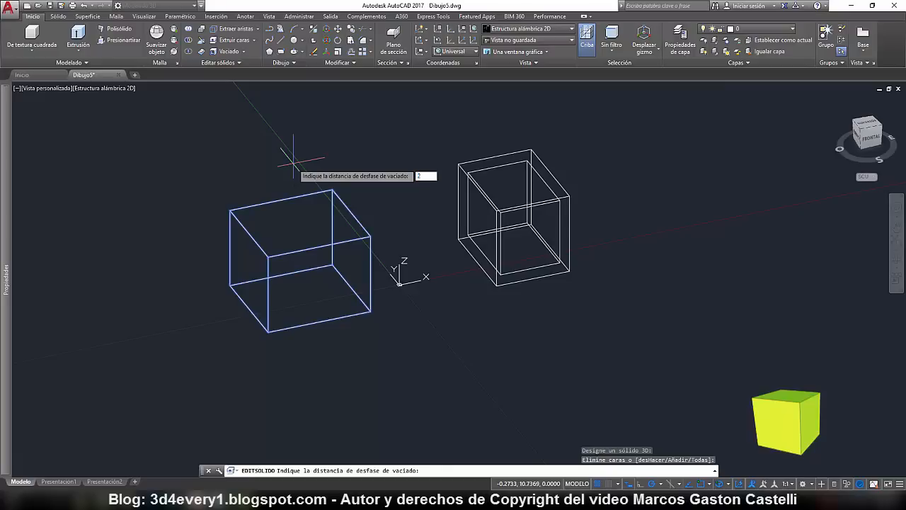
key(Return)
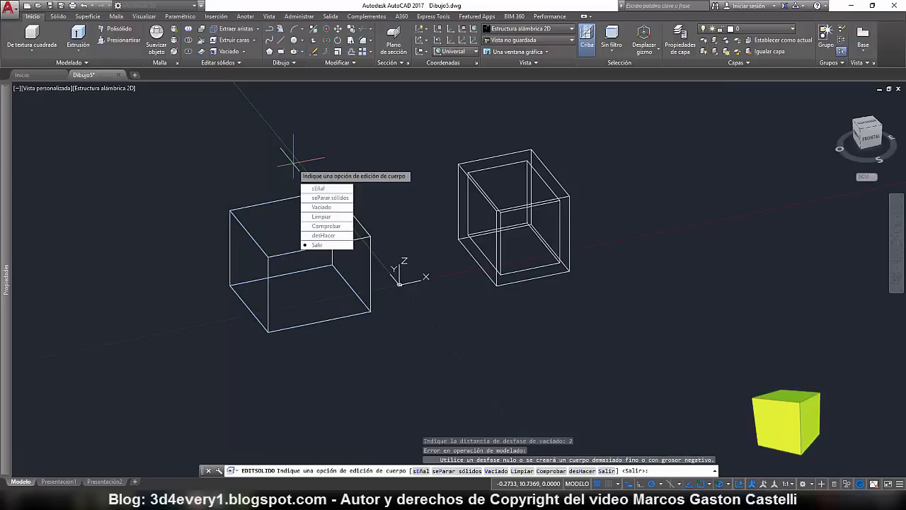
key(Return)
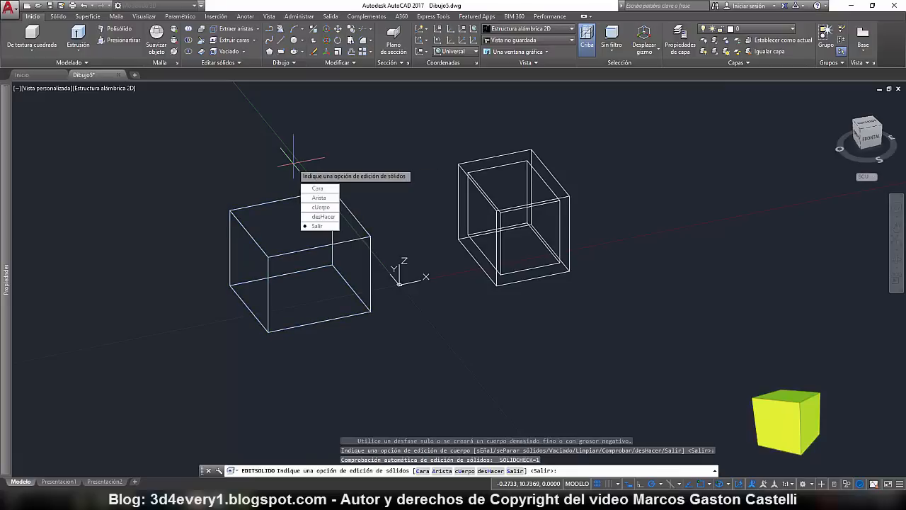
key(Return)
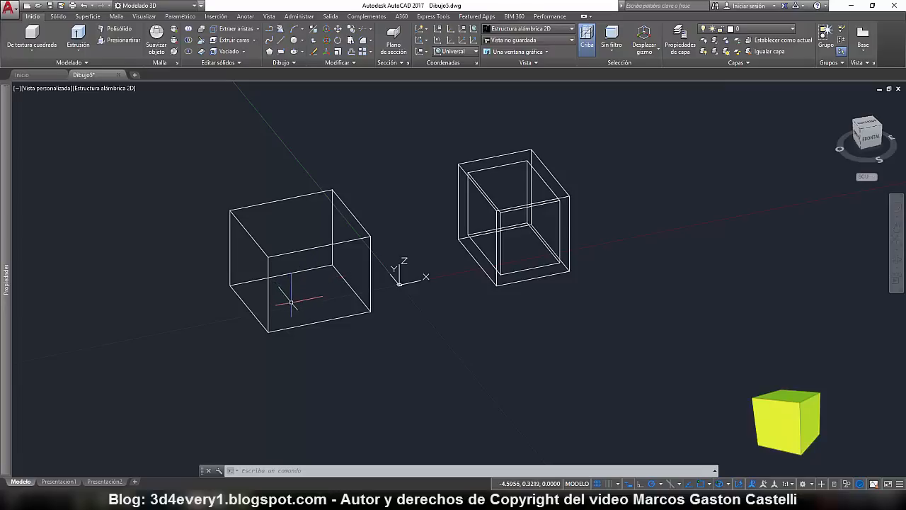
Hollow the solid on the negative X side with Vaciado at an offset of 1.5, exit solid editing and inspect the inner cavity.
click(226, 51)
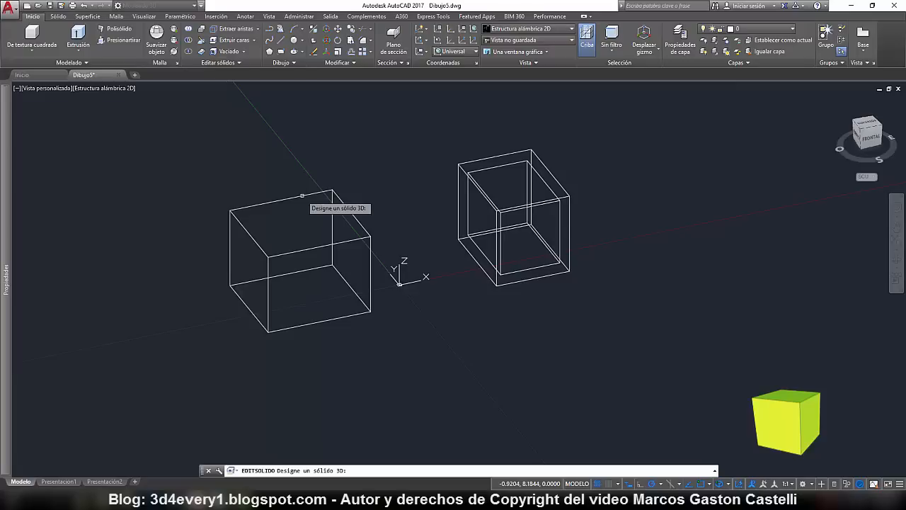
click(302, 194)
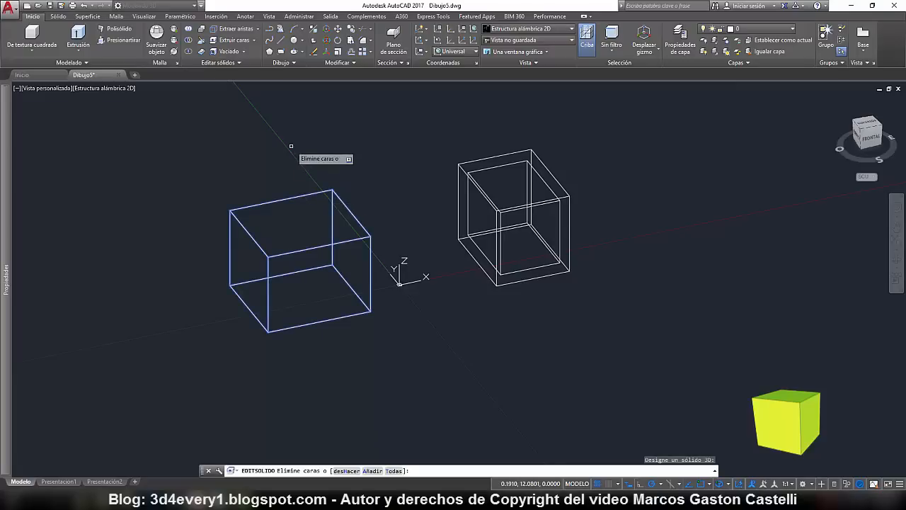
key(Return)
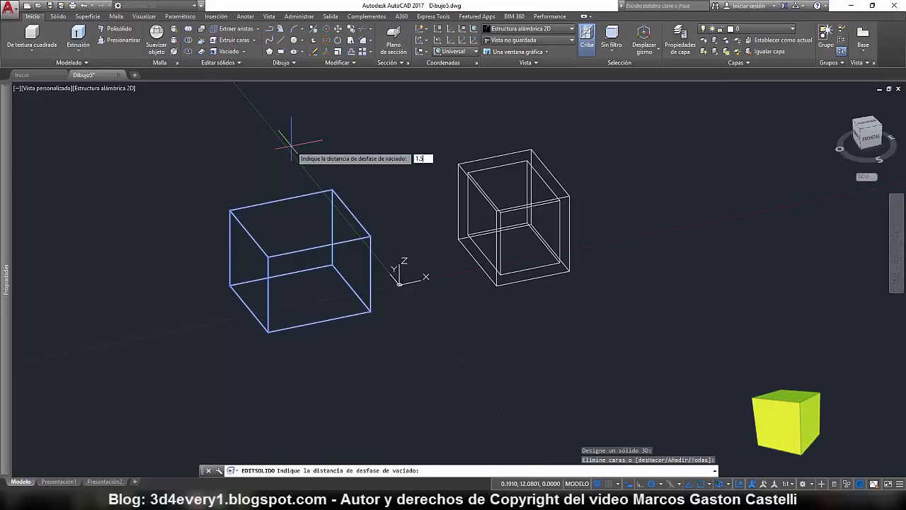
key(Return)
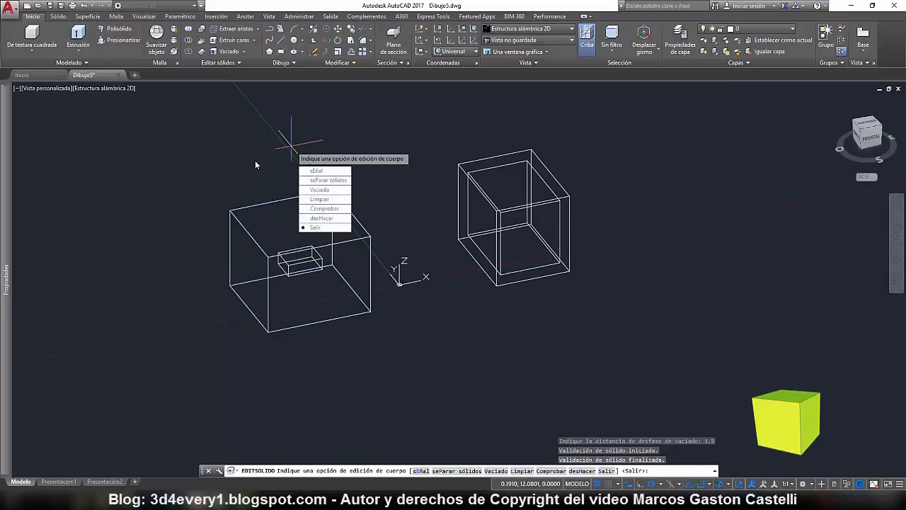
scroll(304, 274, up, 2)
key(Return)
key(Return)
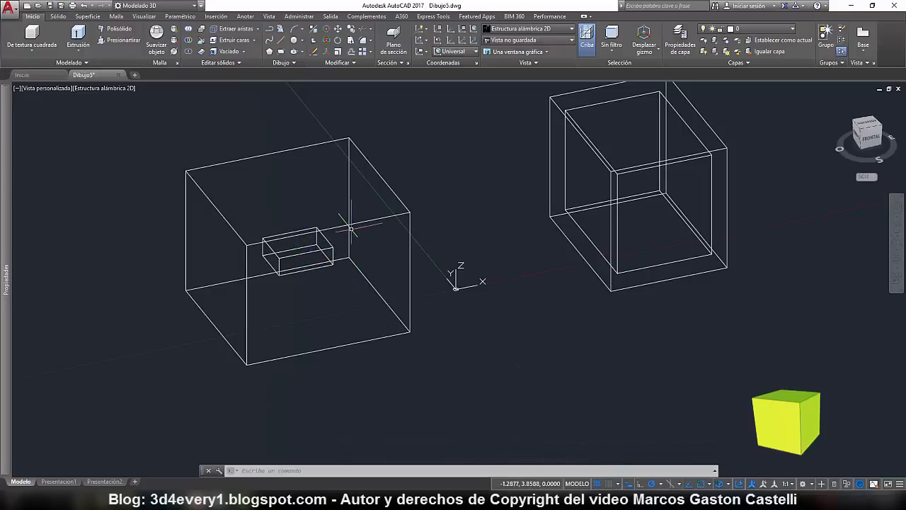
scroll(345, 251, down, 2)
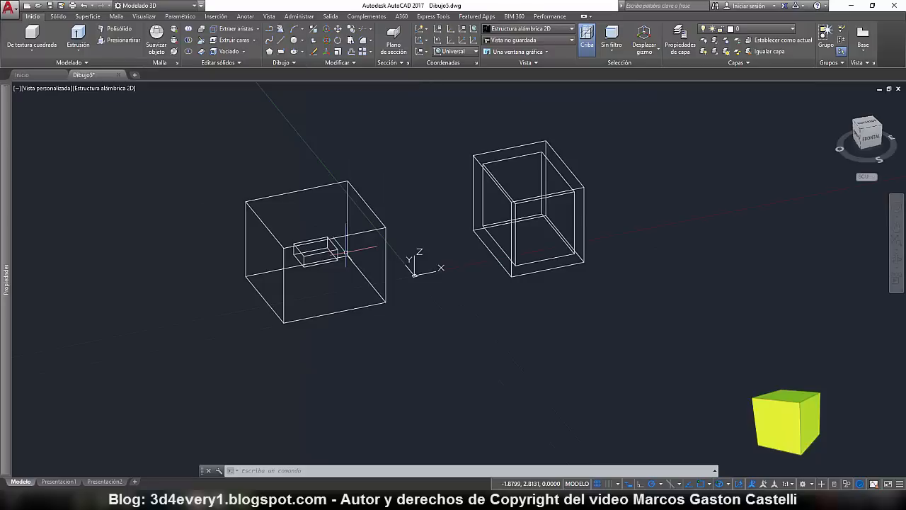
shift+middle_drag(339, 285, 334, 235)
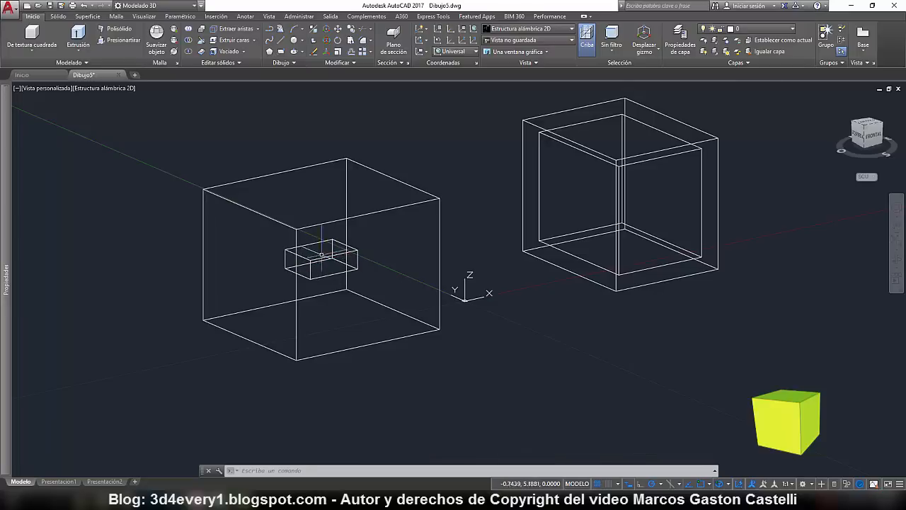
scroll(322, 256, down, 2)
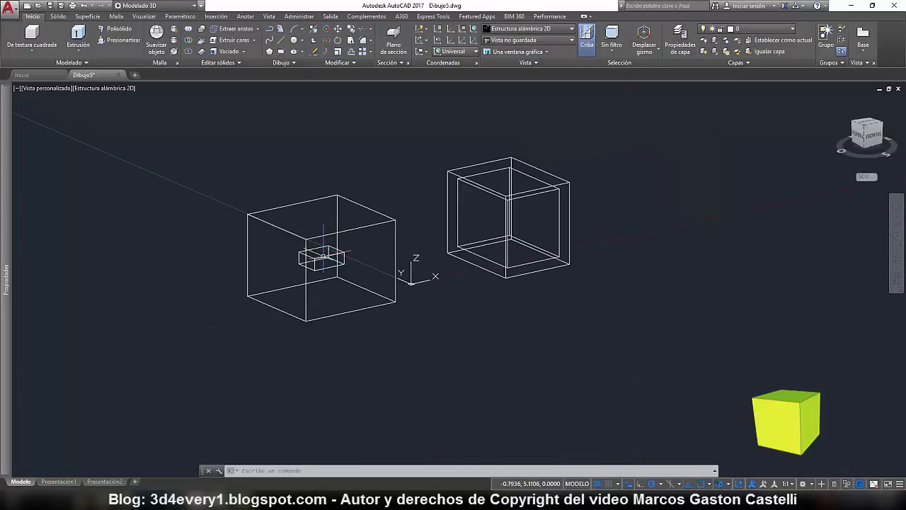